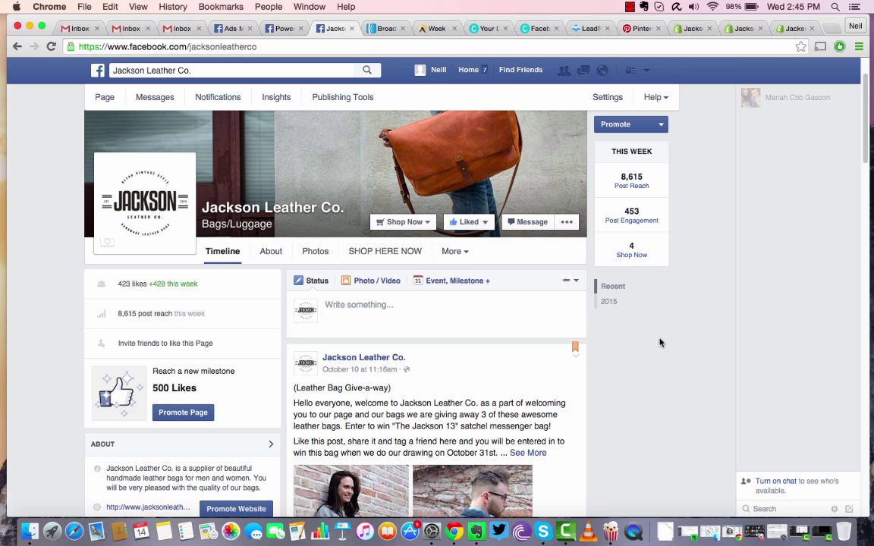
Step: Browse the Jackson Leather Co. timeline, expand the give-away post's 5 more comments, and reach the Fan Special post
{"action": "scroll", "coordinate": [659, 343], "scroll_direction": "down", "scroll_amount": 2}
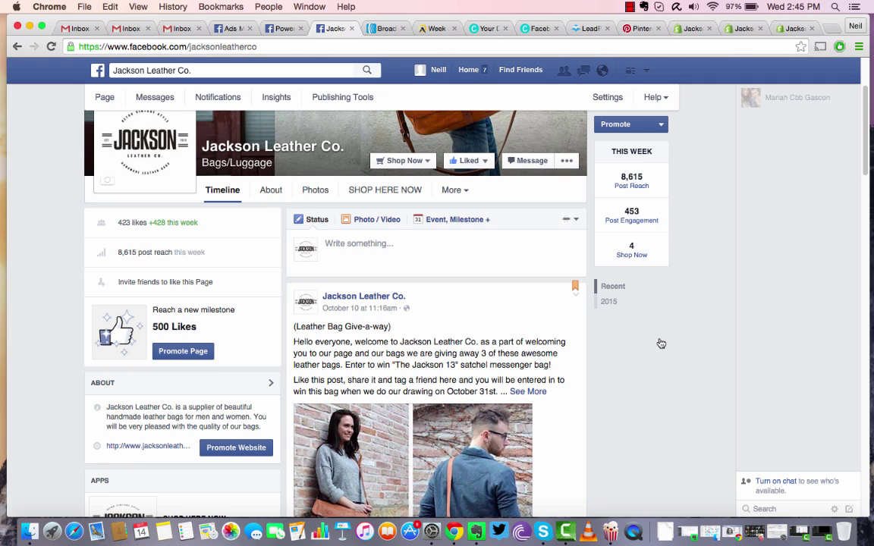
{"action": "scroll", "coordinate": [661, 344], "scroll_direction": "up", "scroll_amount": 3}
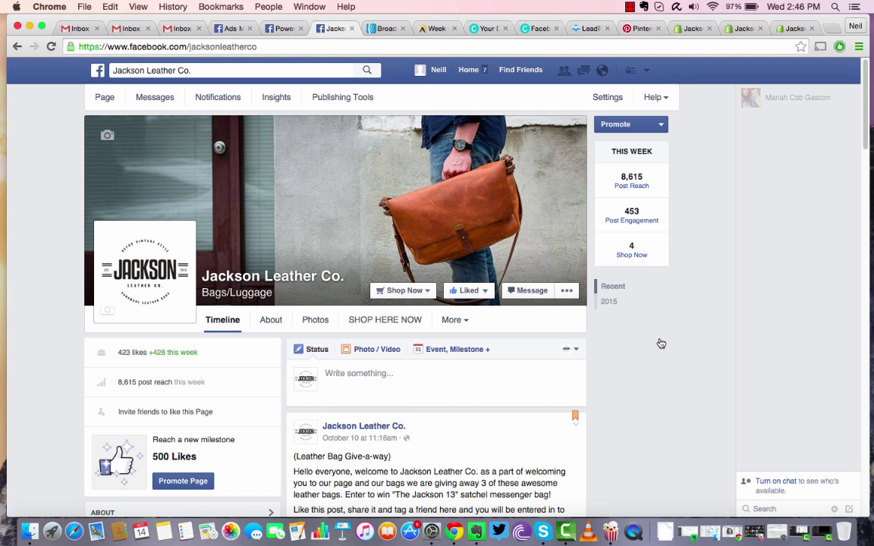
{"action": "scroll", "coordinate": [660, 344], "scroll_direction": "down", "scroll_amount": 3}
{"action": "scroll", "coordinate": [660, 343], "scroll_direction": "down", "scroll_amount": 8}
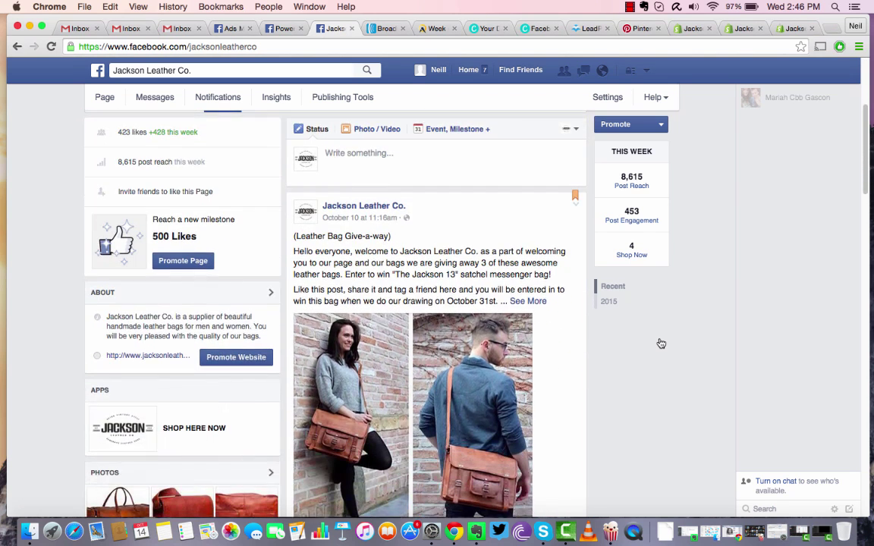
{"action": "scroll", "coordinate": [660, 343], "scroll_direction": "down", "scroll_amount": 4}
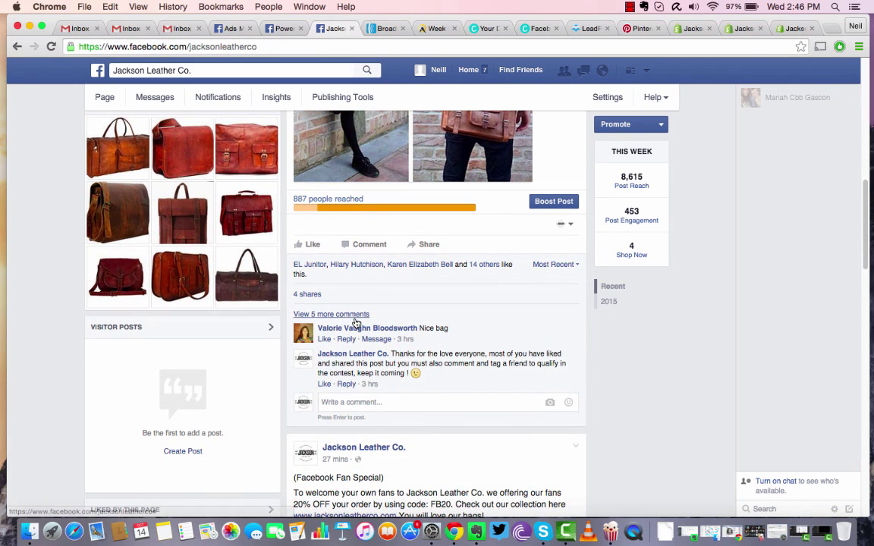
{"action": "left_click", "coordinate": [343, 315]}
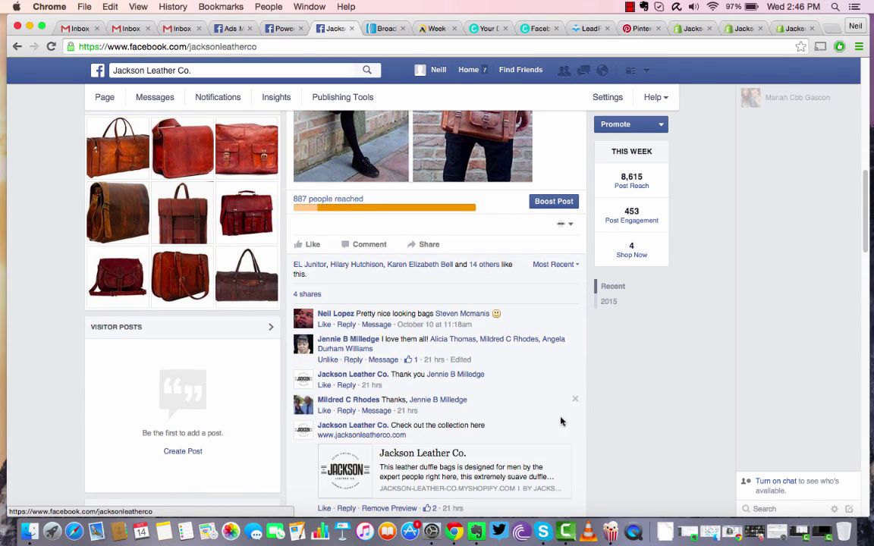
{"action": "scroll", "coordinate": [597, 423], "scroll_direction": "down", "scroll_amount": 4}
{"action": "scroll", "coordinate": [688, 372], "scroll_direction": "up", "scroll_amount": 15}
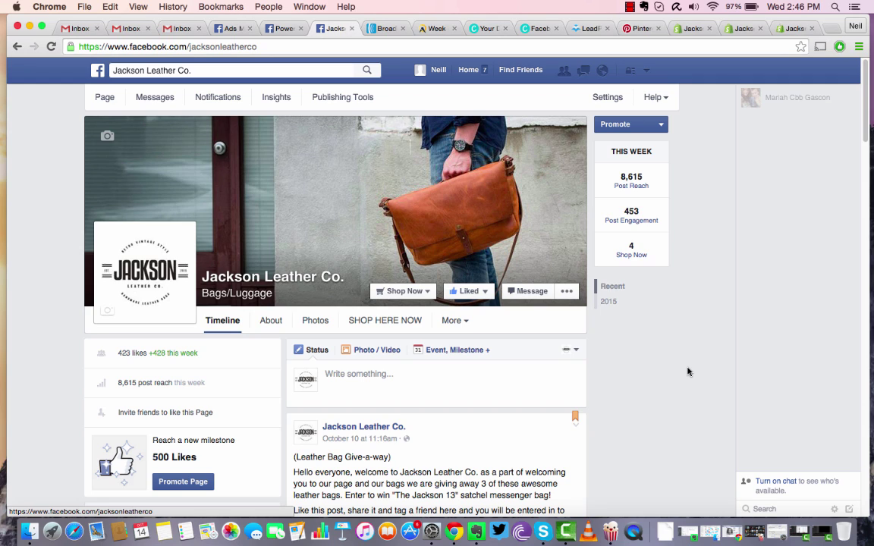
{"action": "scroll", "coordinate": [687, 371], "scroll_direction": "down", "scroll_amount": 15}
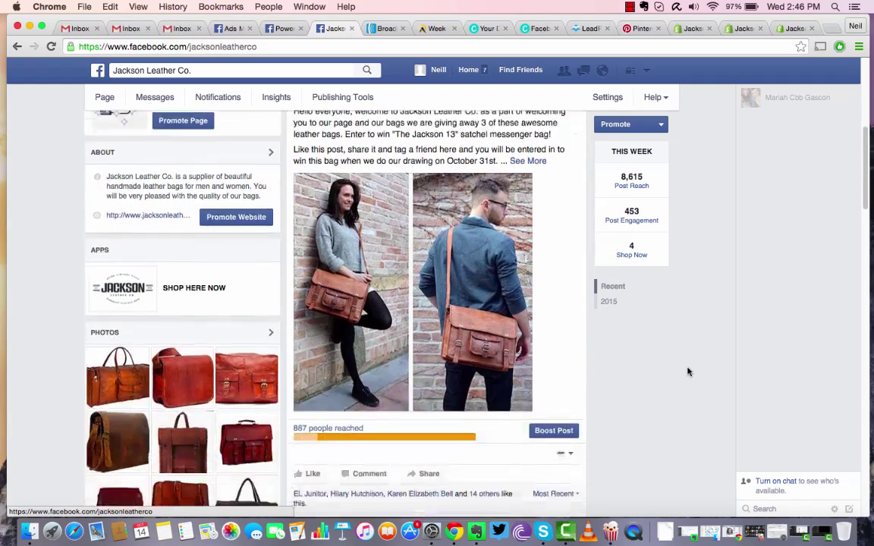
{"action": "scroll", "coordinate": [687, 371], "scroll_direction": "down", "scroll_amount": 15}
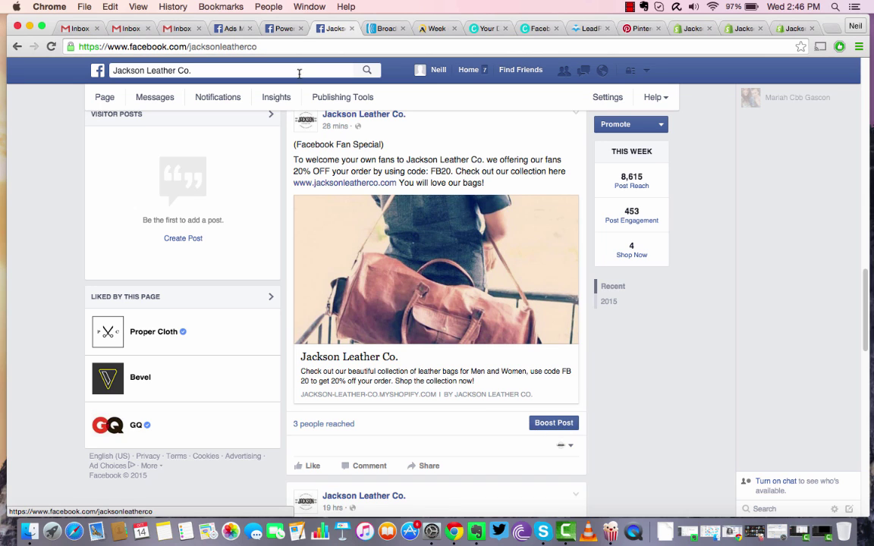
Step: Close the old Power Editor browser tab and return to the top of the page
{"action": "left_click", "coordinate": [301, 30]}
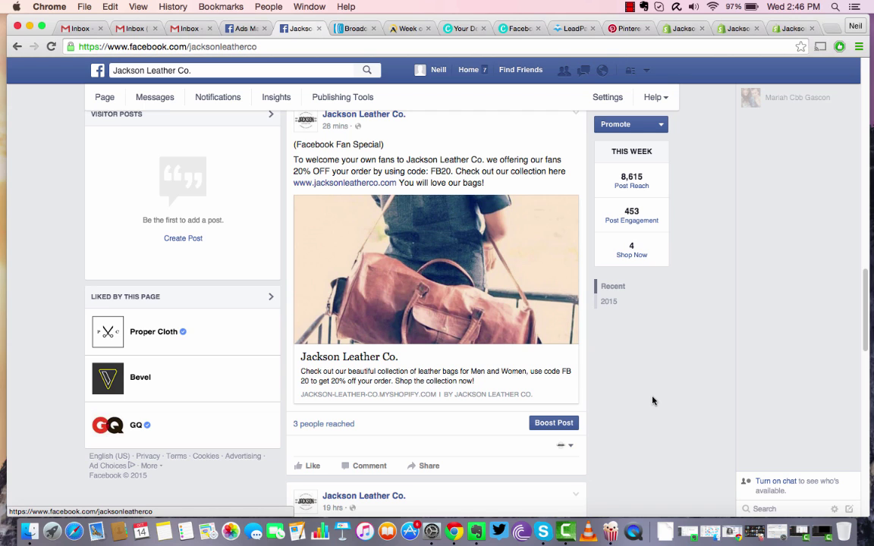
{"action": "scroll", "coordinate": [652, 400], "scroll_direction": "up", "scroll_amount": 1}
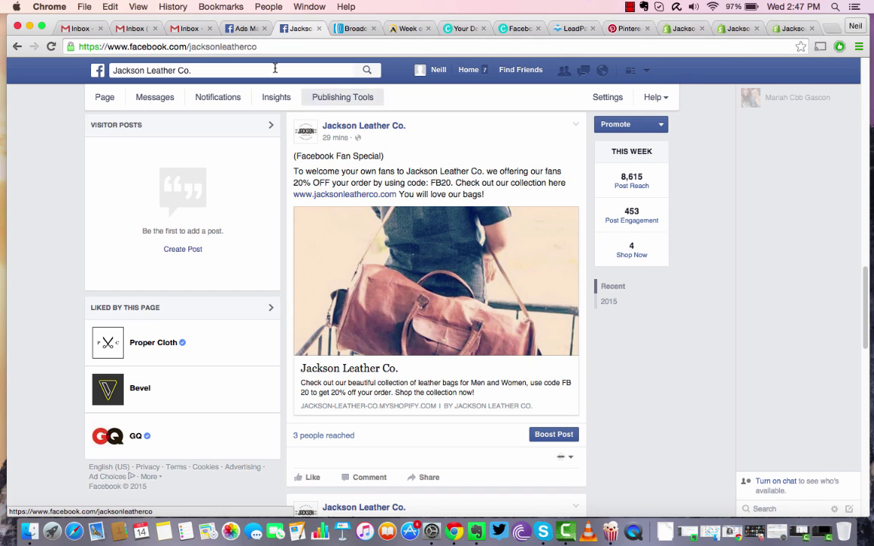
Step: Switch to the Ads Manager tab and check the ad account menu
{"action": "left_click", "coordinate": [241, 30]}
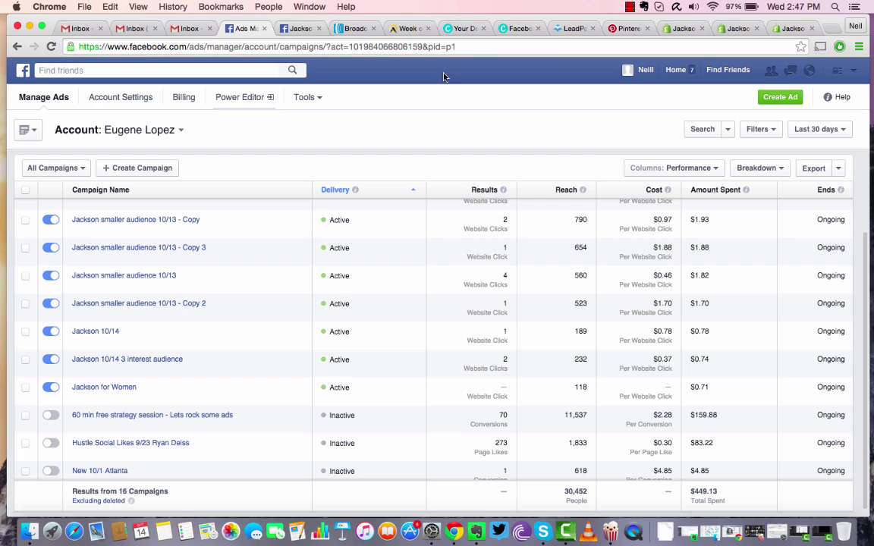
{"action": "left_click", "coordinate": [852, 76]}
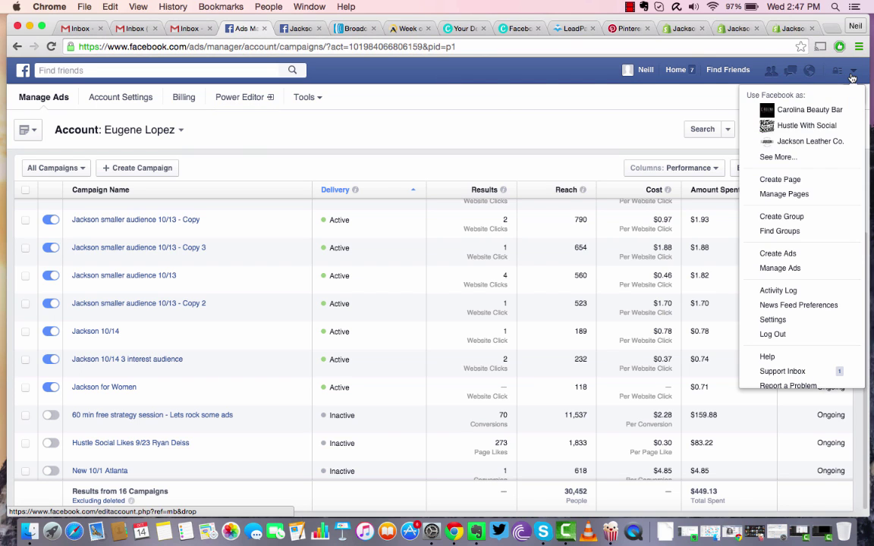
{"action": "left_click", "coordinate": [533, 114]}
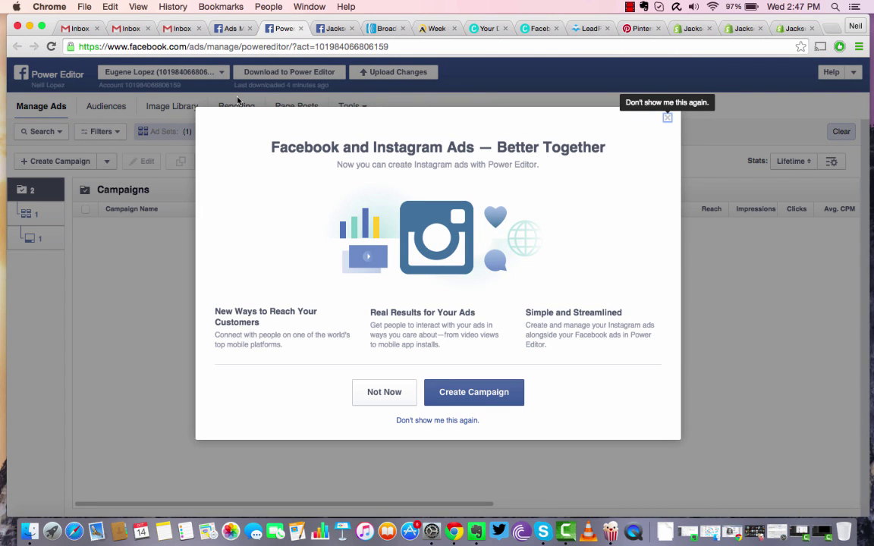
Step: Skip the Instagram ads promo and download the ad account's campaigns into Power Editor
{"action": "left_click", "coordinate": [386, 392]}
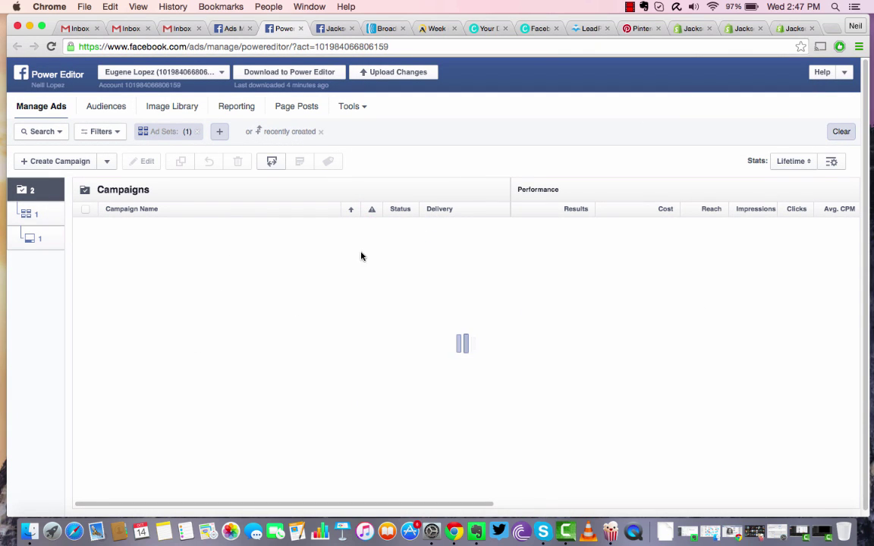
{"action": "left_click", "coordinate": [288, 73]}
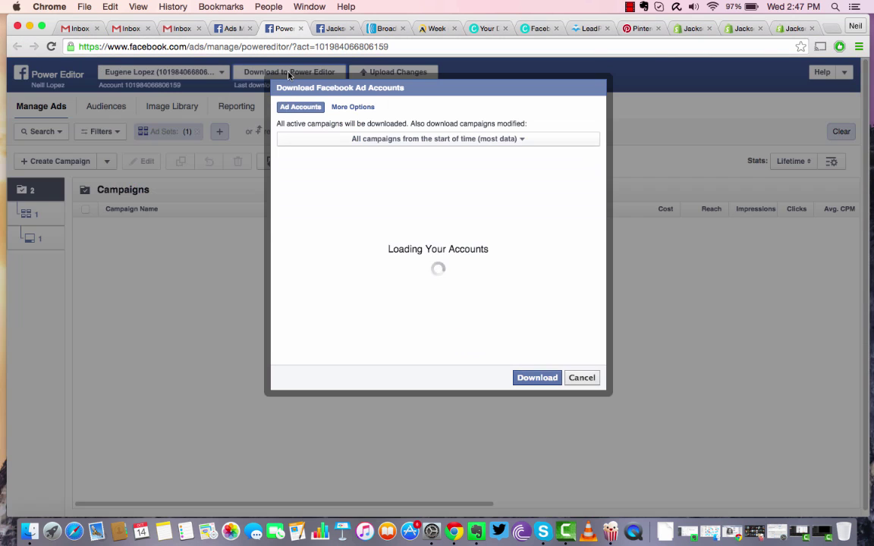
{"action": "left_click", "coordinate": [523, 382]}
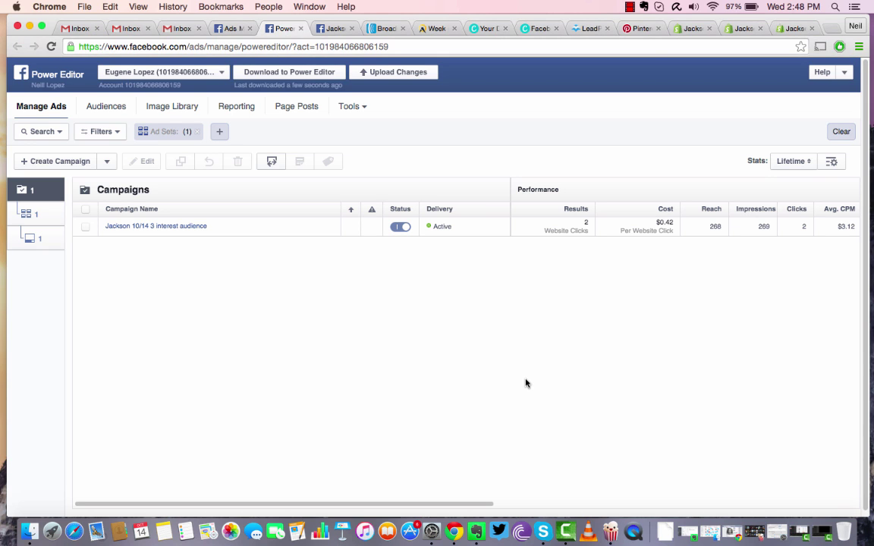
Step: Start a new campaign named 'jackson new post' with the Page Post Engagement objective
{"action": "left_click", "coordinate": [109, 162]}
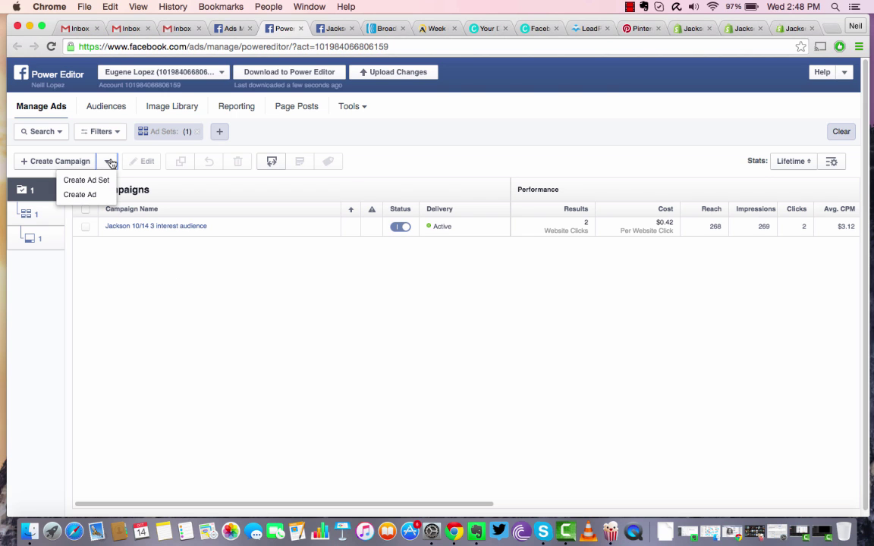
{"action": "left_click", "coordinate": [103, 195]}
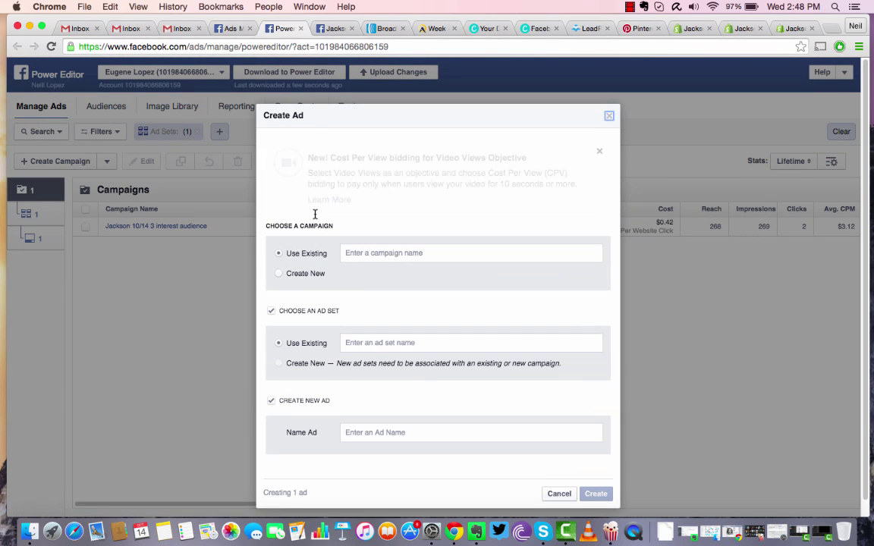
{"action": "left_click", "coordinate": [307, 274]}
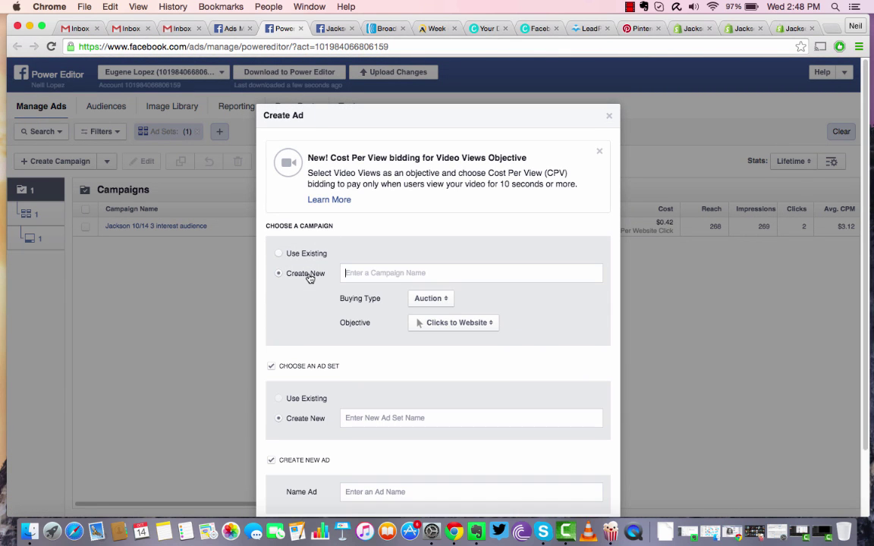
{"action": "left_click", "coordinate": [368, 274]}
{"action": "type", "text": "jac"}
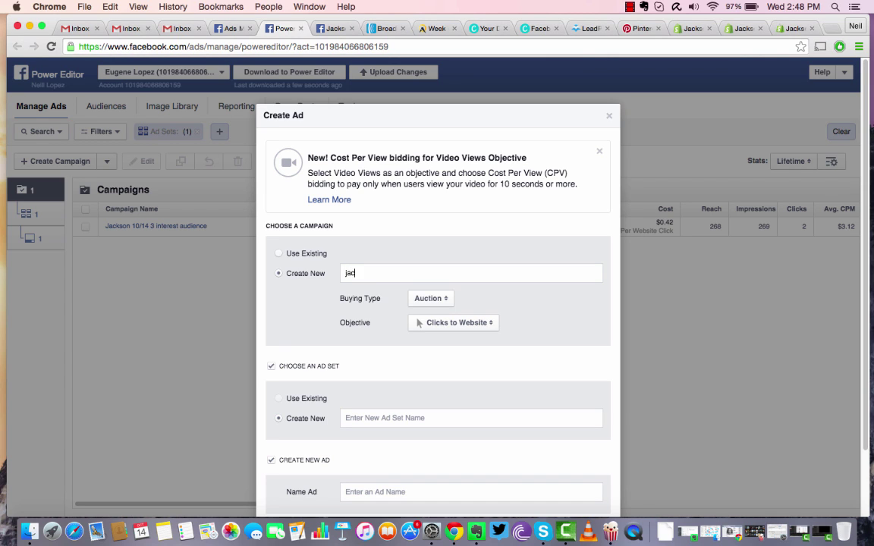
{"action": "type", "text": "kson new post"}
{"action": "key", "text": "super+a"}
{"action": "key", "text": "super+c"}
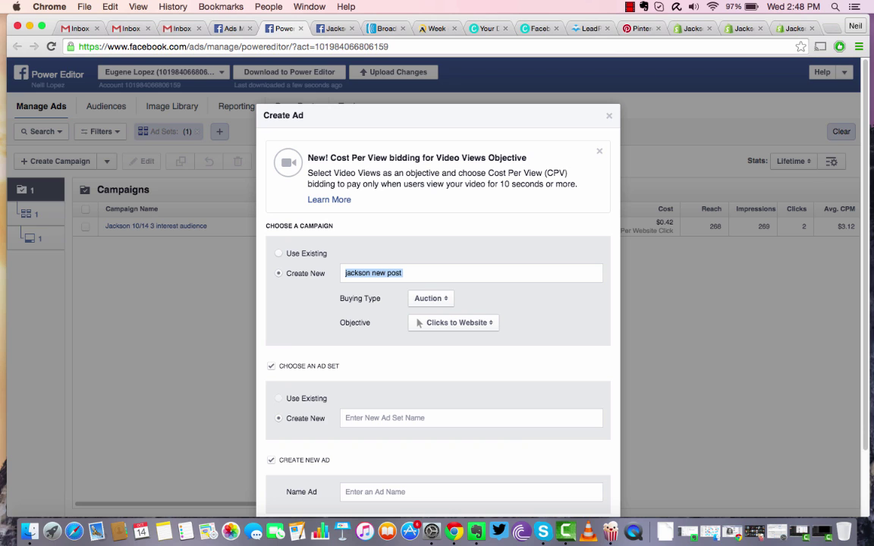
{"action": "scroll", "coordinate": [593, 286], "scroll_direction": "down", "scroll_amount": 2}
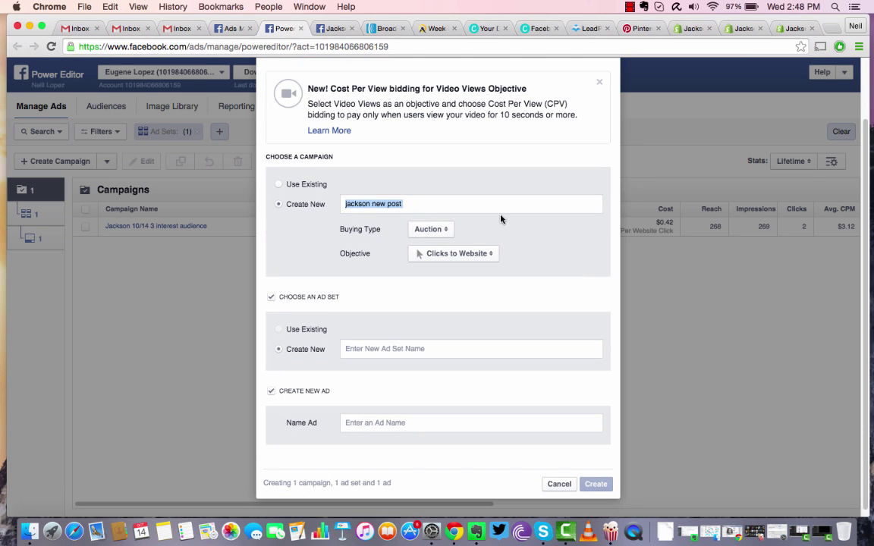
{"action": "left_click", "coordinate": [491, 255]}
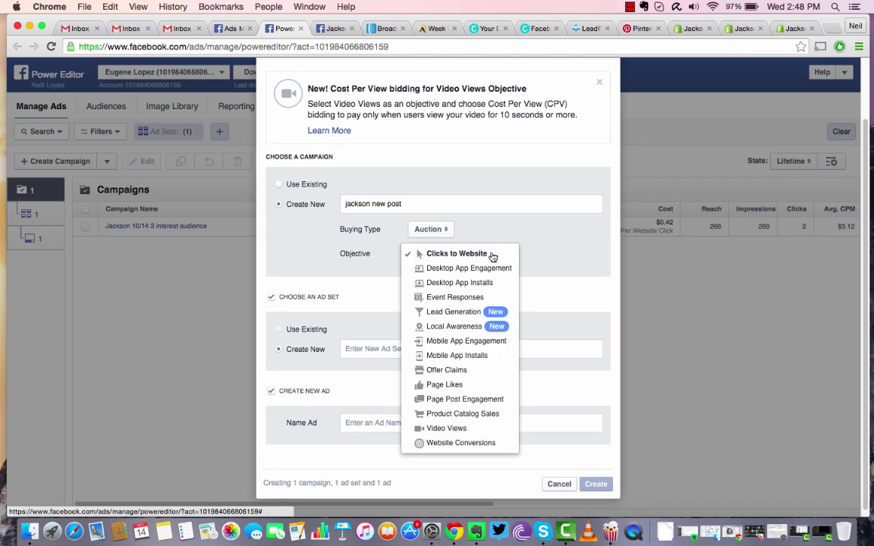
{"action": "left_click", "coordinate": [457, 400]}
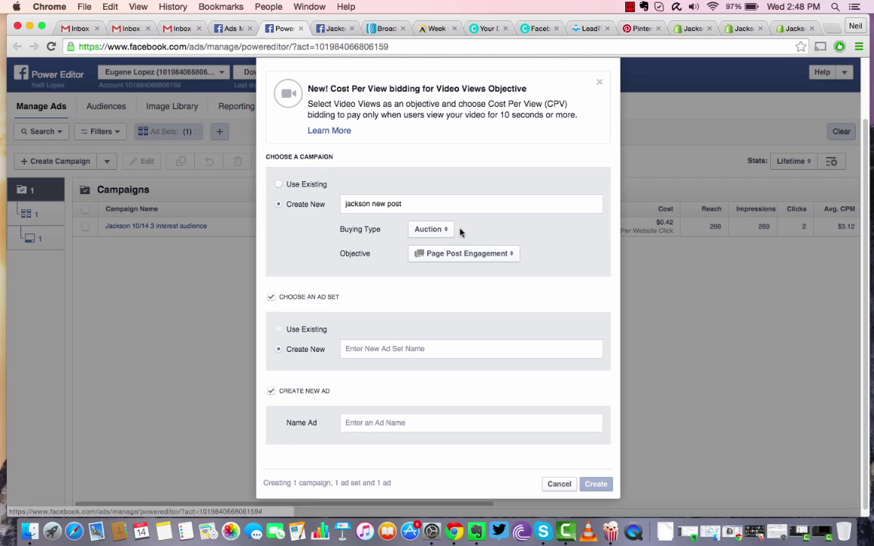
Step: Name the ad set and the ad 'jackson new post' as well, and create all three
{"action": "left_click", "coordinate": [376, 355]}
{"action": "key", "text": "super+v"}
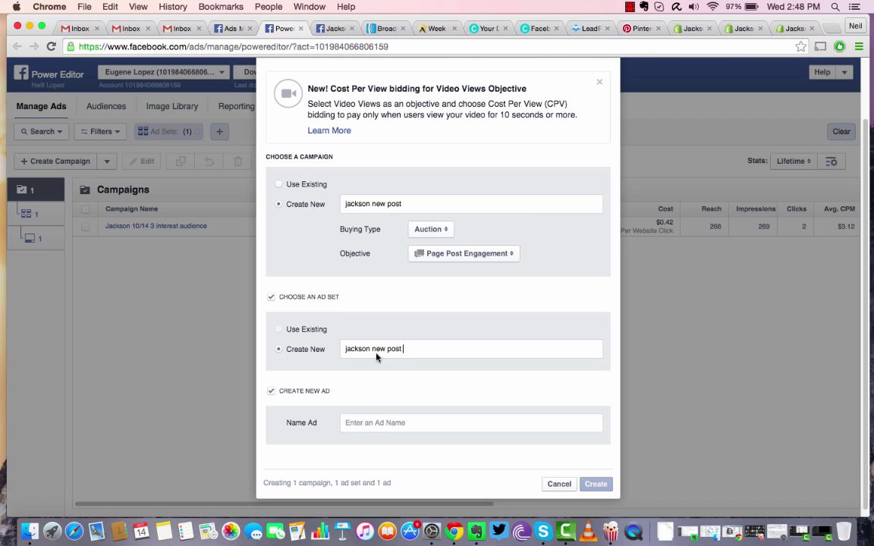
{"action": "left_click", "coordinate": [351, 422]}
{"action": "key", "text": "super+v"}
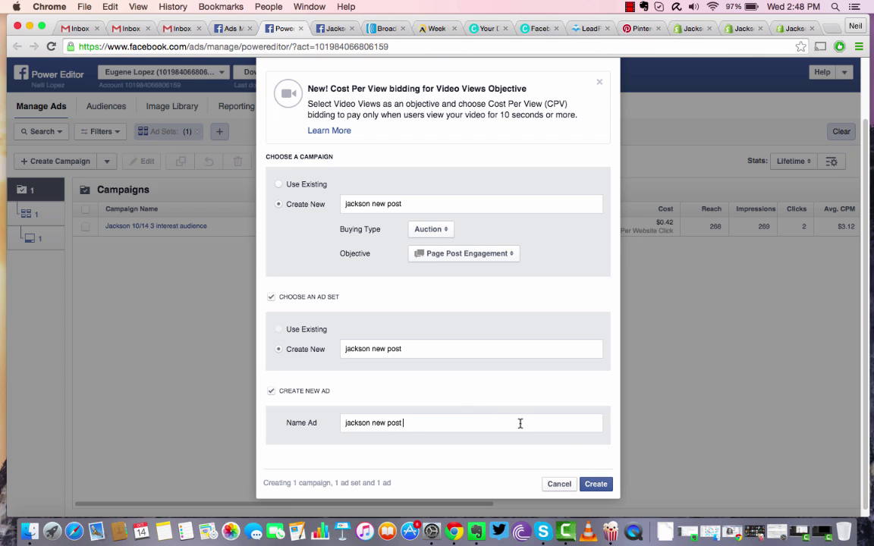
{"action": "left_click", "coordinate": [595, 486]}
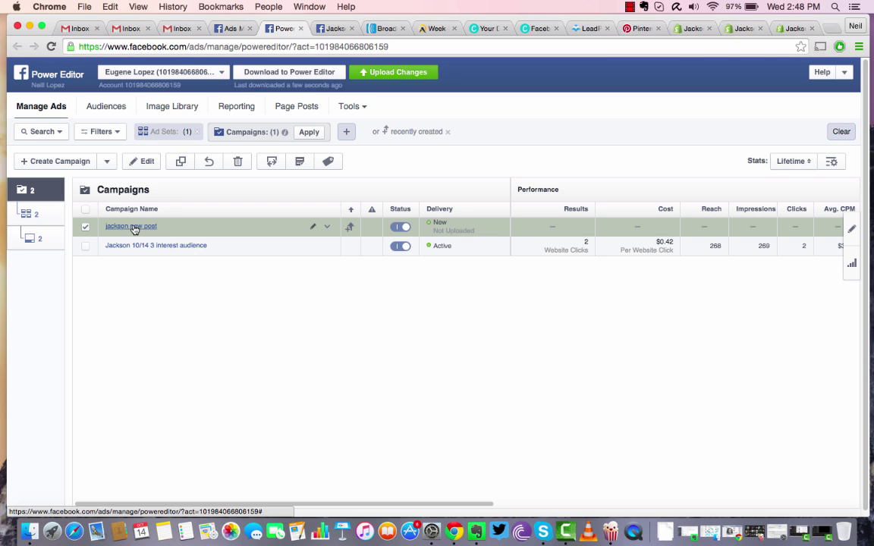
Step: Open the jackson new post ad set for editing and scroll to its Audience section
{"action": "left_click", "coordinate": [134, 228]}
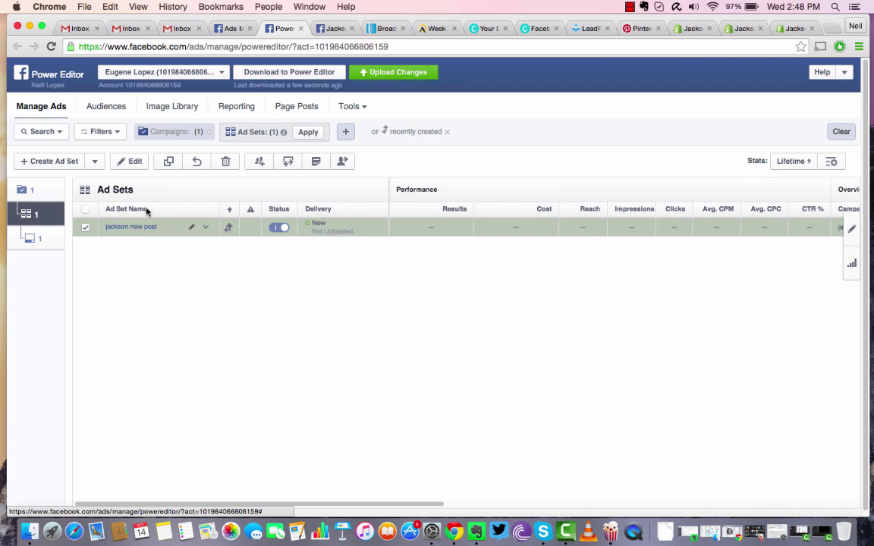
{"action": "left_click", "coordinate": [133, 162]}
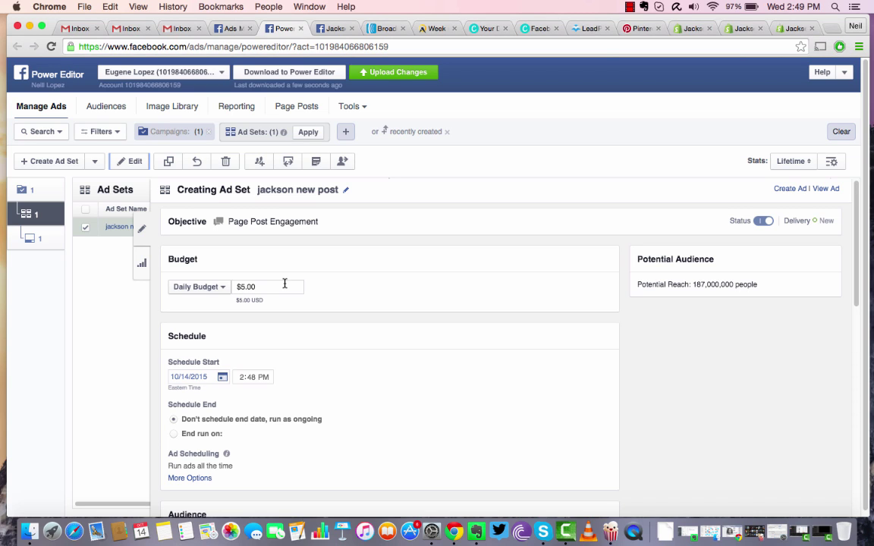
{"action": "scroll", "coordinate": [330, 350], "scroll_direction": "down", "scroll_amount": 5}
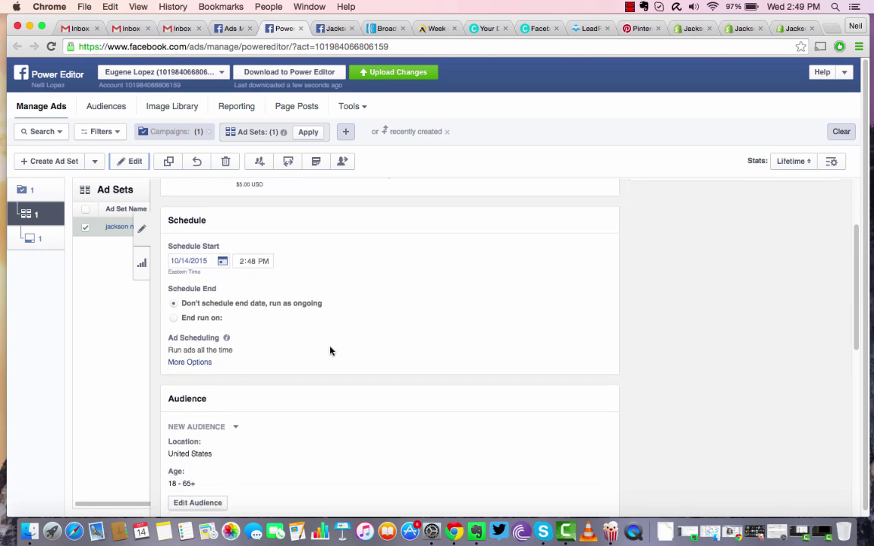
{"action": "scroll", "coordinate": [330, 351], "scroll_direction": "down", "scroll_amount": 2}
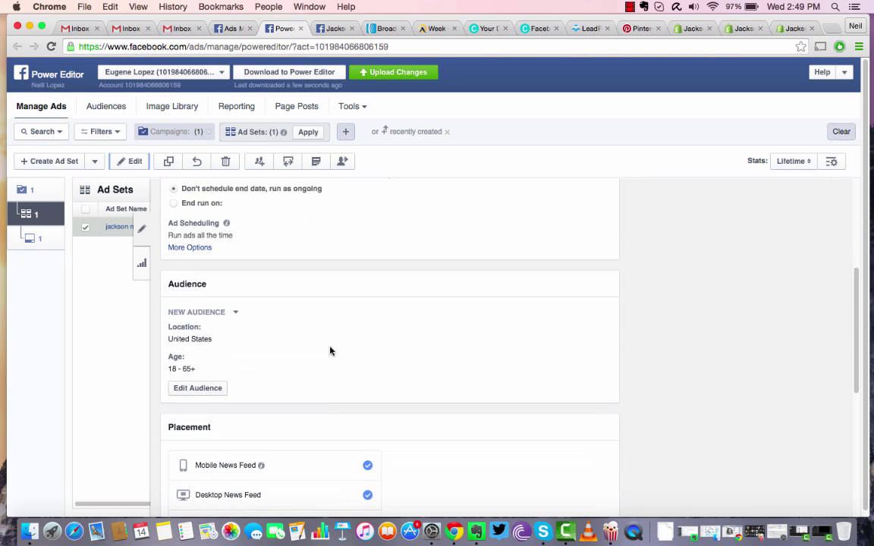
Step: Add Canada (Country) to the audience locations, raising potential reach to 207,000,000
{"action": "left_click", "coordinate": [216, 388]}
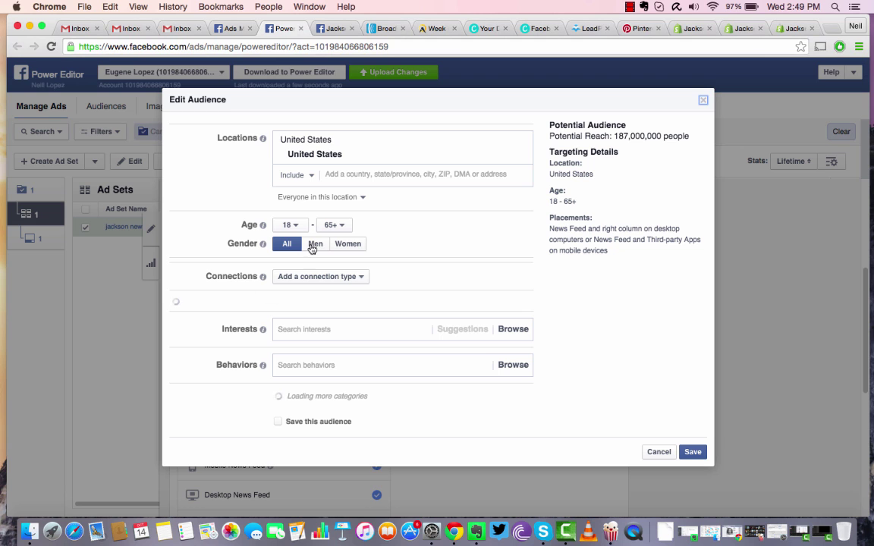
{"action": "left_click", "coordinate": [324, 174]}
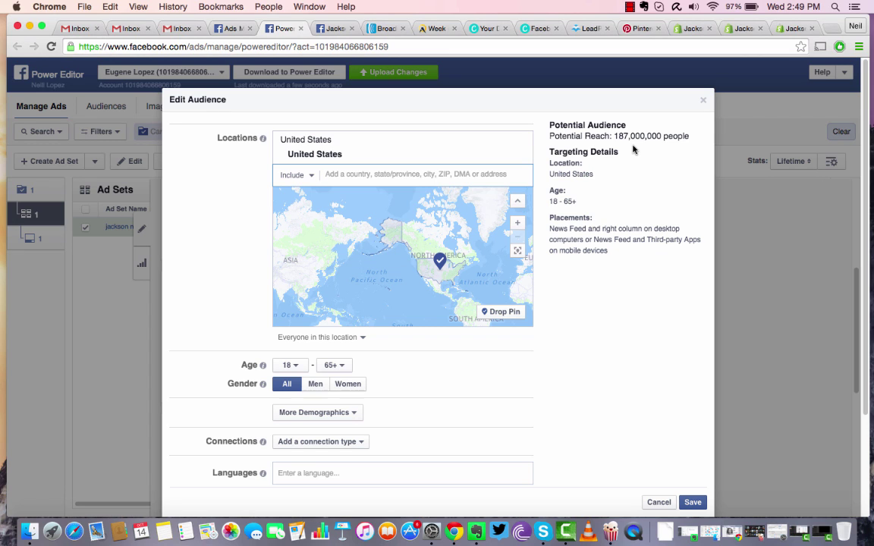
{"action": "type", "text": "Canda"}
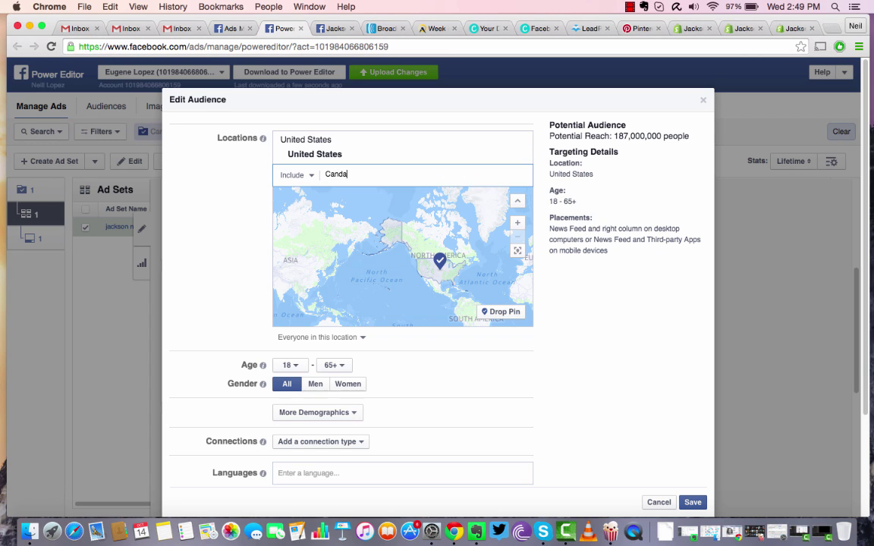
{"action": "key", "text": "BackSpace"}
{"action": "key", "text": "BackSpace"}
{"action": "type", "text": "ada"}
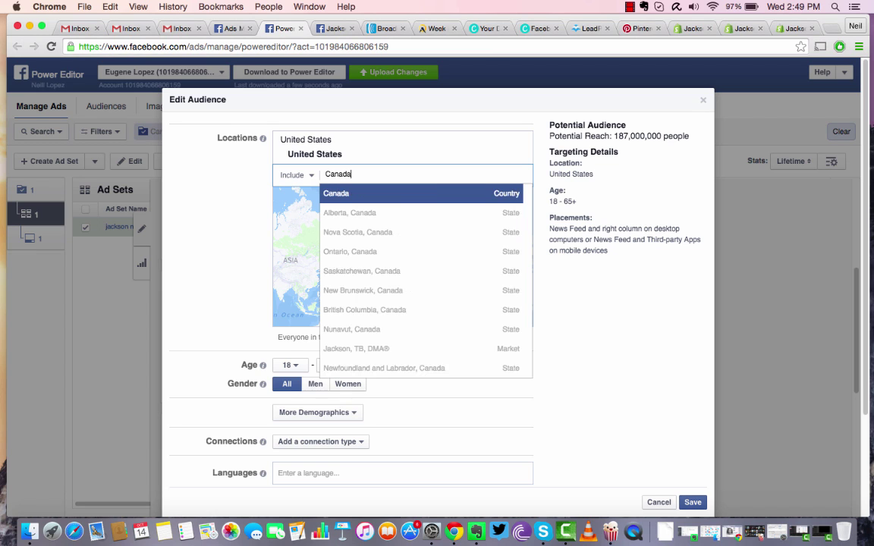
{"action": "left_click", "coordinate": [487, 194]}
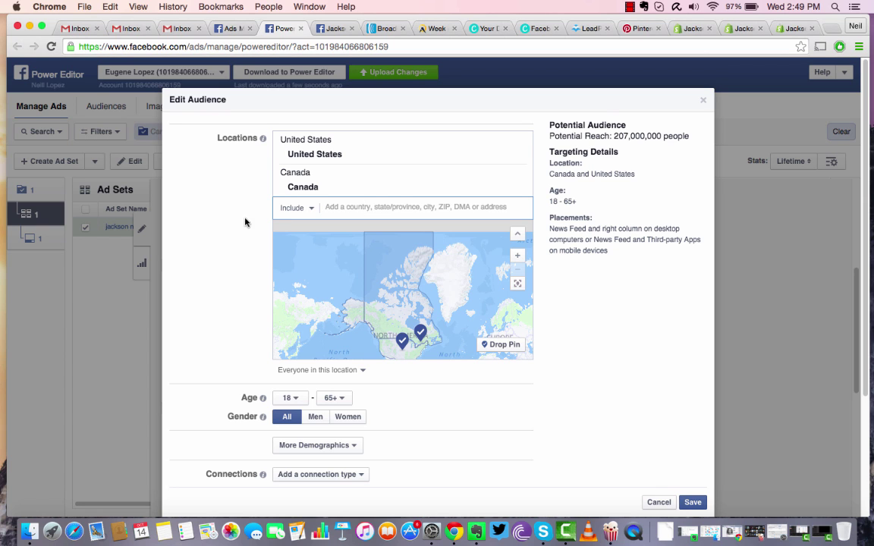
{"action": "scroll", "coordinate": [219, 293], "scroll_direction": "down", "scroll_amount": 2}
{"action": "scroll", "coordinate": [218, 293], "scroll_direction": "up", "scroll_amount": 2}
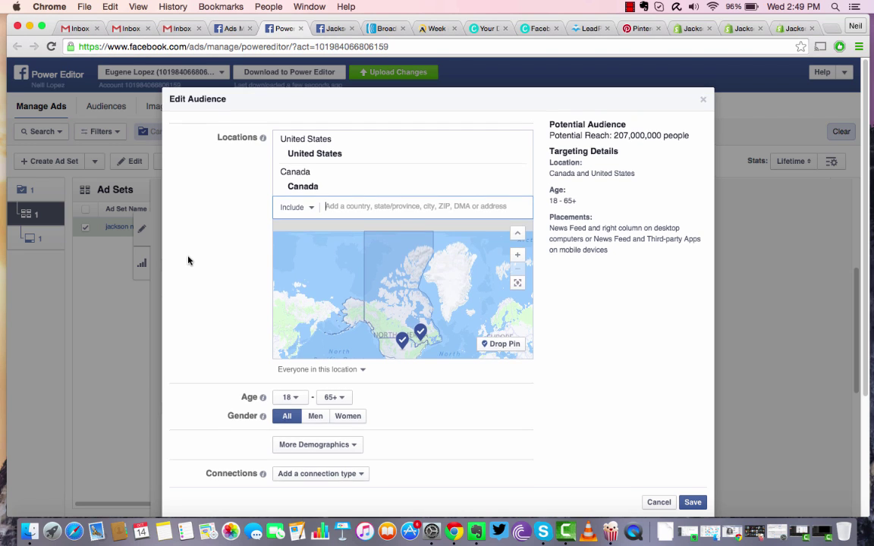
Step: Set the audience age range to 20 through 35
{"action": "scroll", "coordinate": [189, 260], "scroll_direction": "down", "scroll_amount": 4}
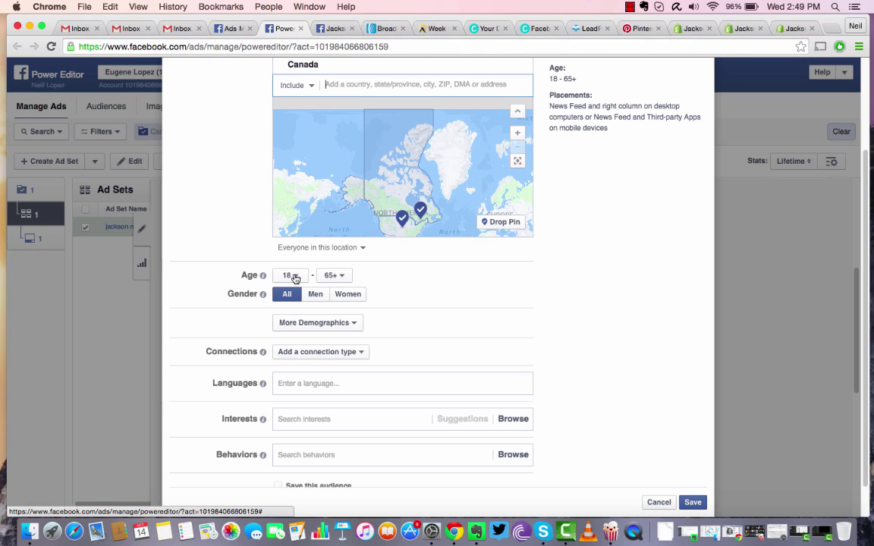
{"action": "left_click", "coordinate": [293, 276]}
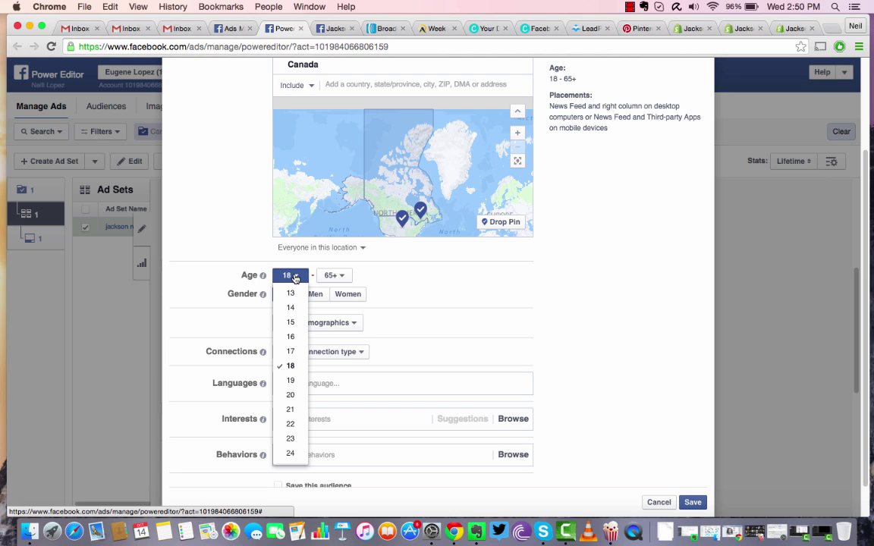
{"action": "left_click", "coordinate": [289, 396]}
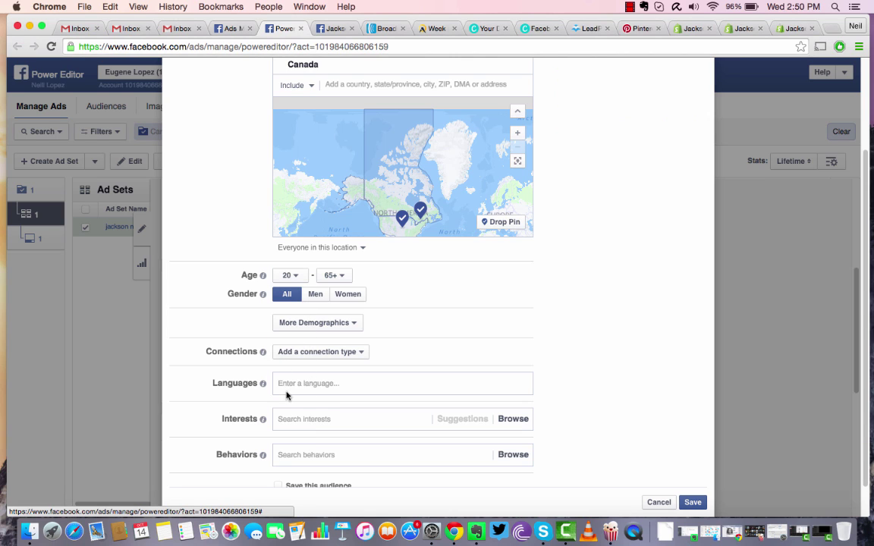
{"action": "left_click", "coordinate": [333, 275]}
{"action": "scroll", "coordinate": [335, 395], "scroll_direction": "down", "scroll_amount": 5}
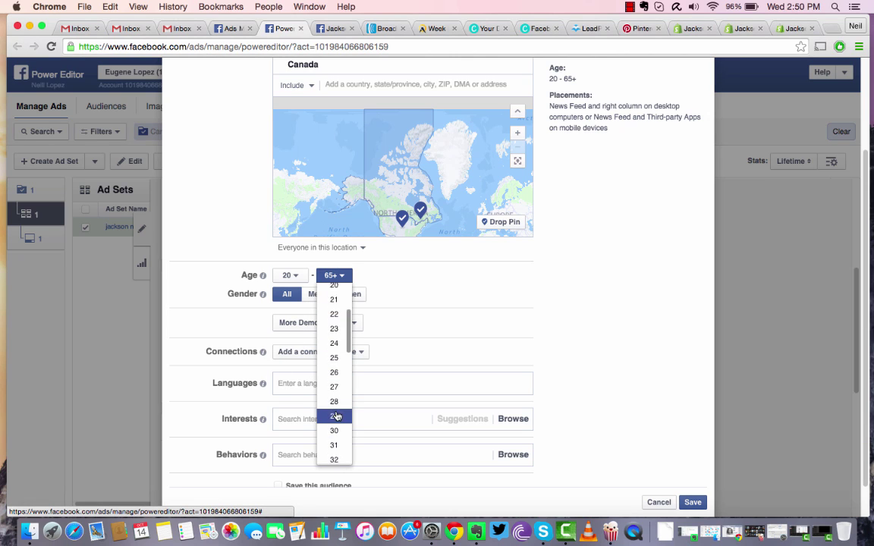
{"action": "left_click", "coordinate": [334, 427]}
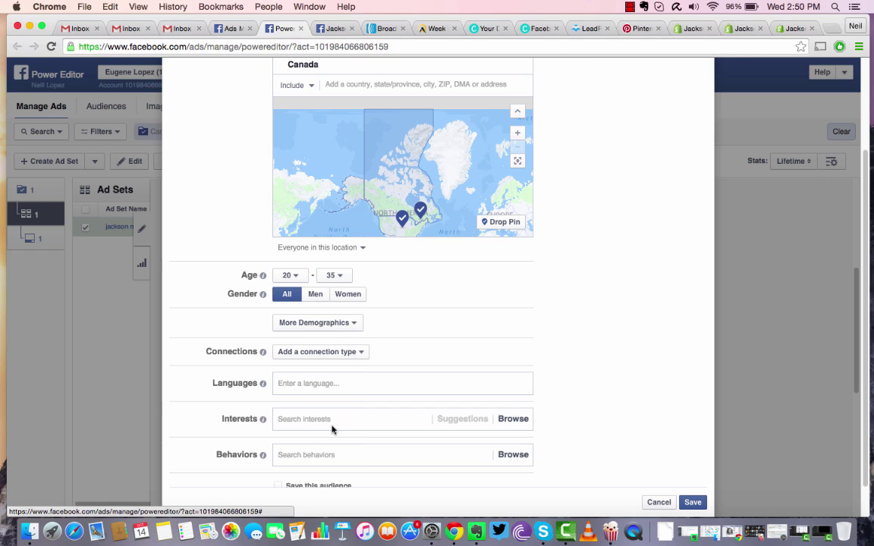
Step: Add English (All) as the audience language
{"action": "left_click", "coordinate": [298, 384]}
{"action": "type", "text": "English"}
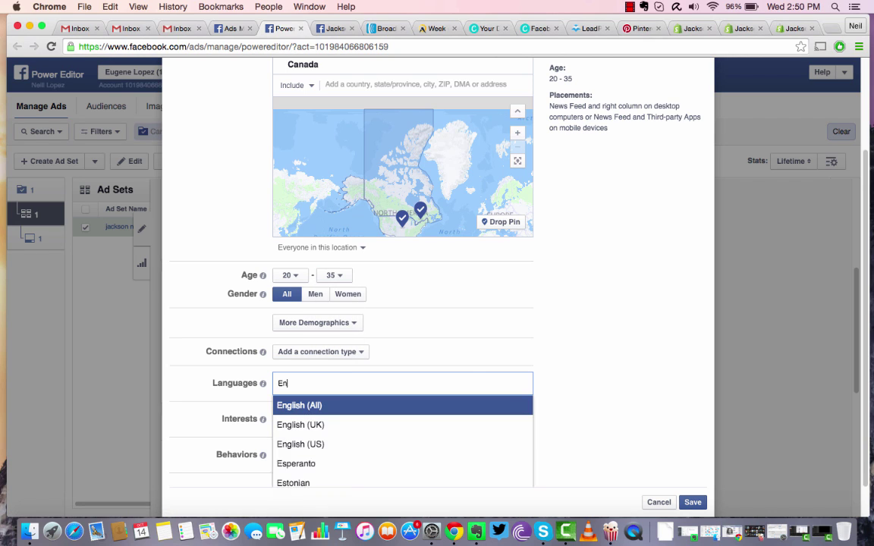
{"action": "left_click", "coordinate": [327, 405]}
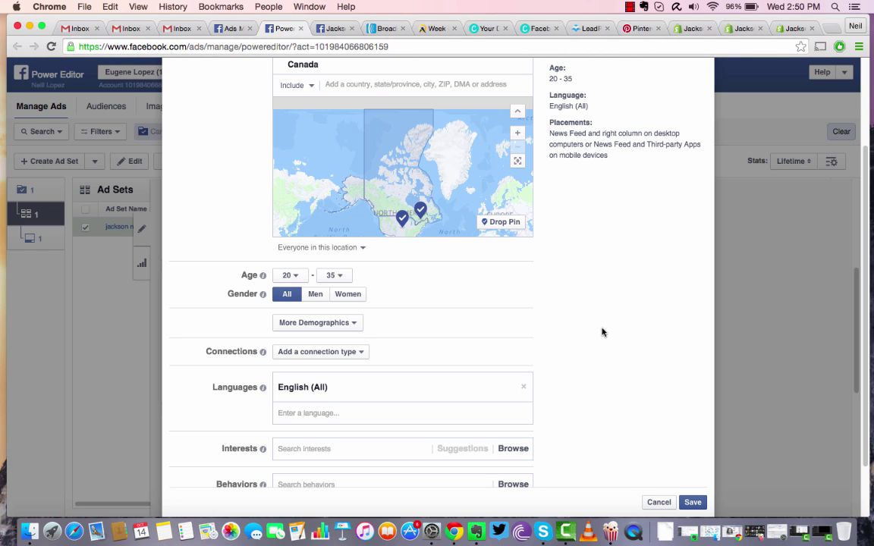
{"action": "scroll", "coordinate": [604, 333], "scroll_direction": "down", "scroll_amount": 3}
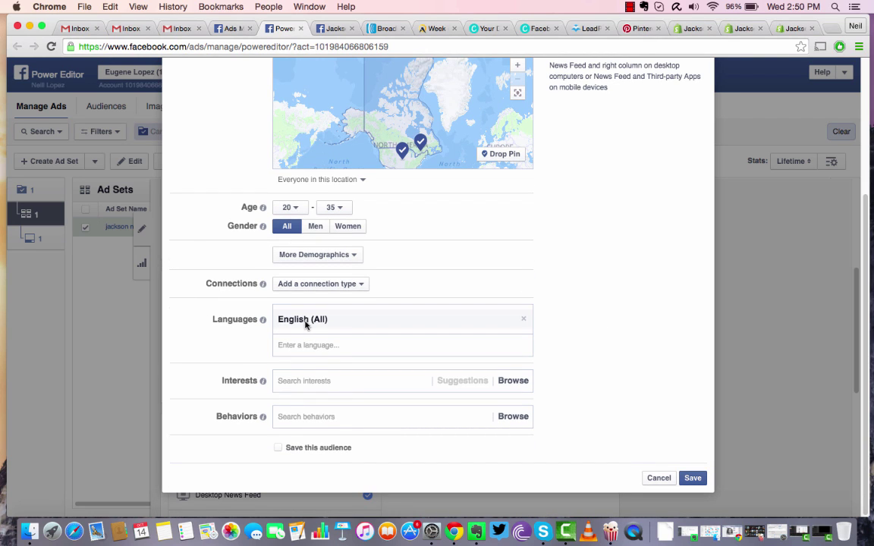
Step: Add the interests Frank & Oak and Banana Republic to the audience
{"action": "left_click", "coordinate": [301, 381]}
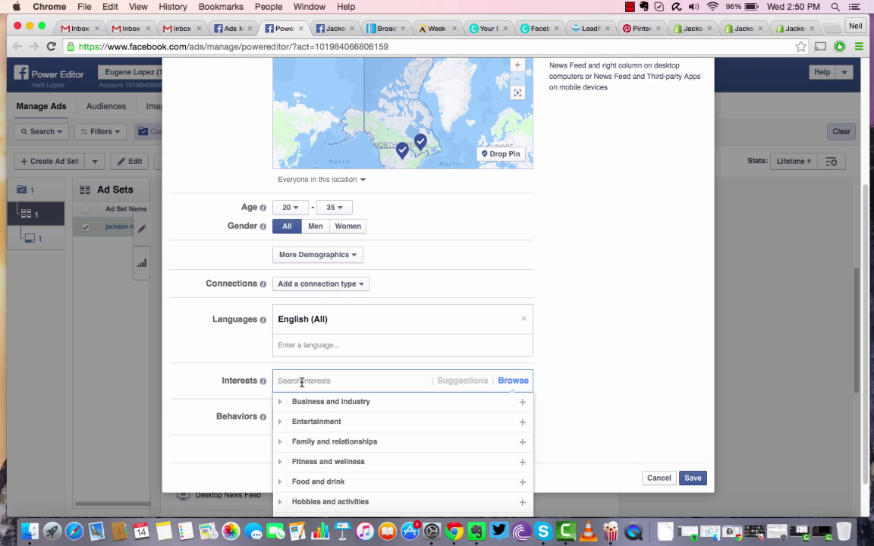
{"action": "type", "text": "Frank"}
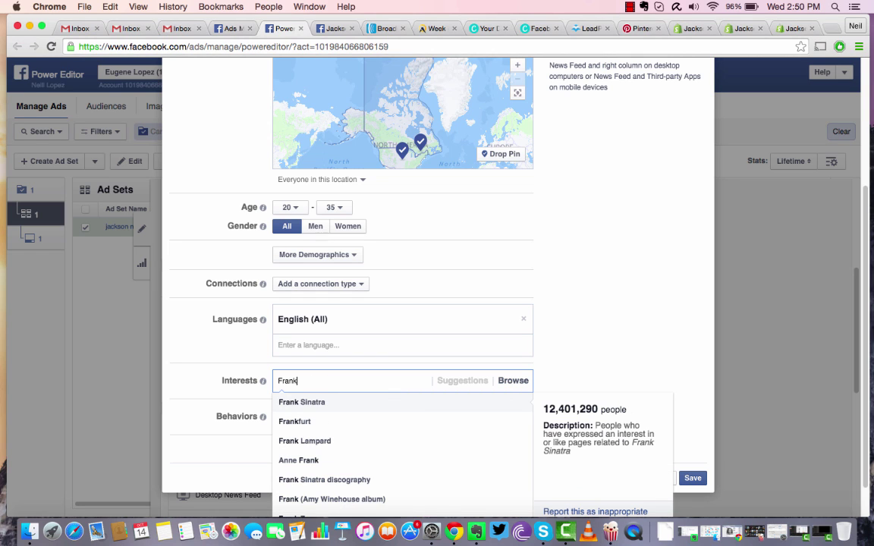
{"action": "type", "text": " & "}
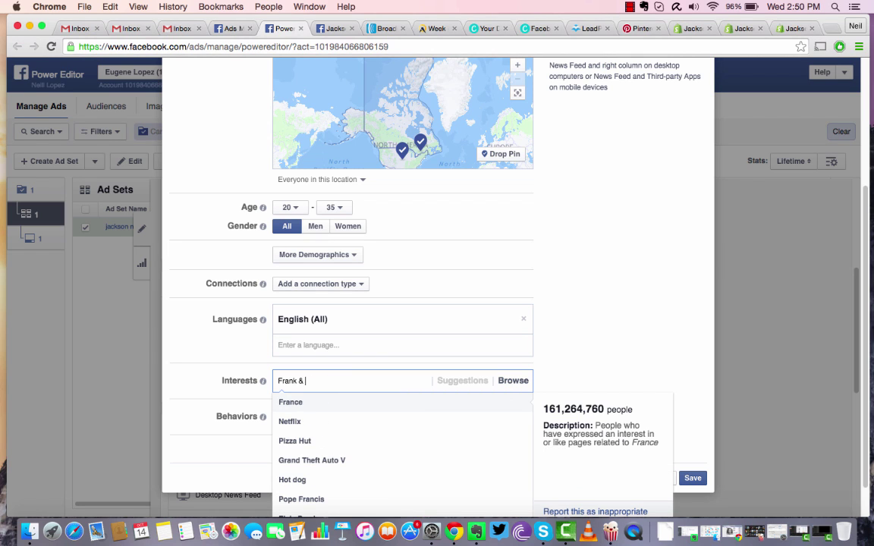
{"action": "type", "text": "Oak"}
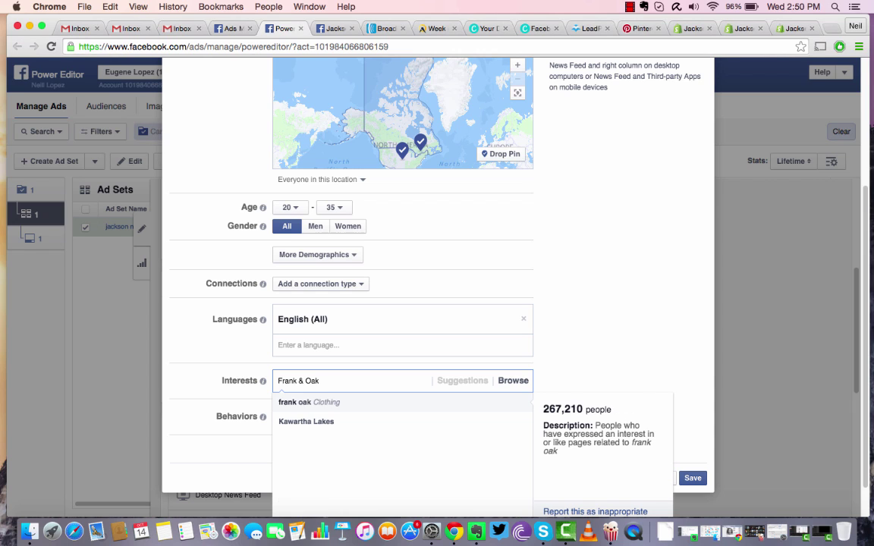
{"action": "left_click", "coordinate": [299, 402]}
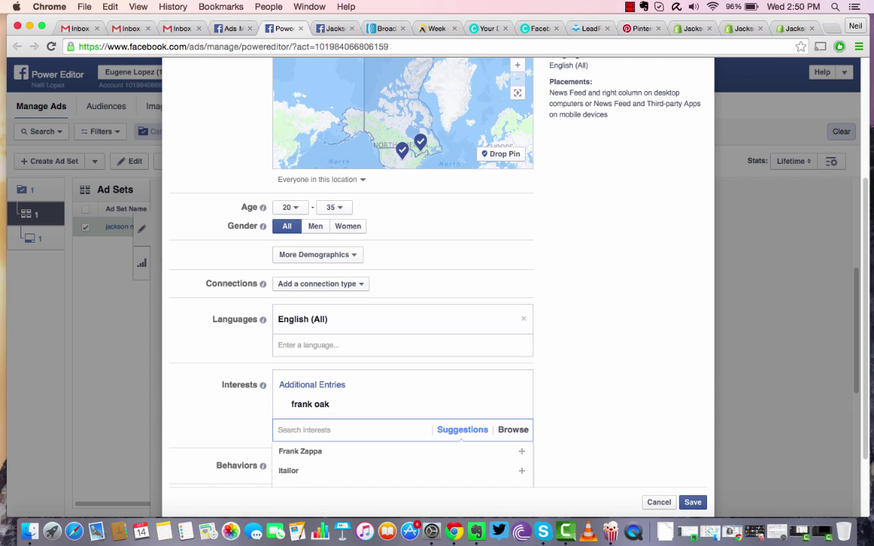
{"action": "type", "text": "Banana"}
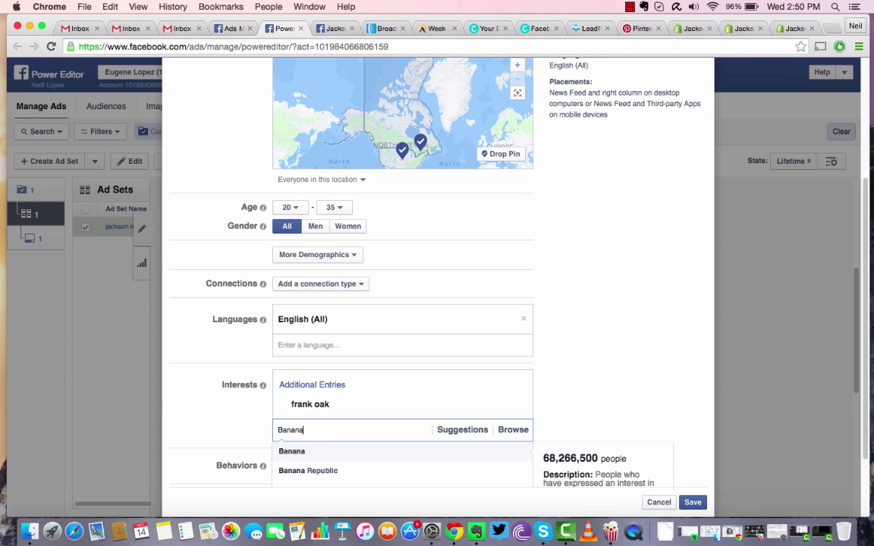
{"action": "left_click", "coordinate": [314, 470]}
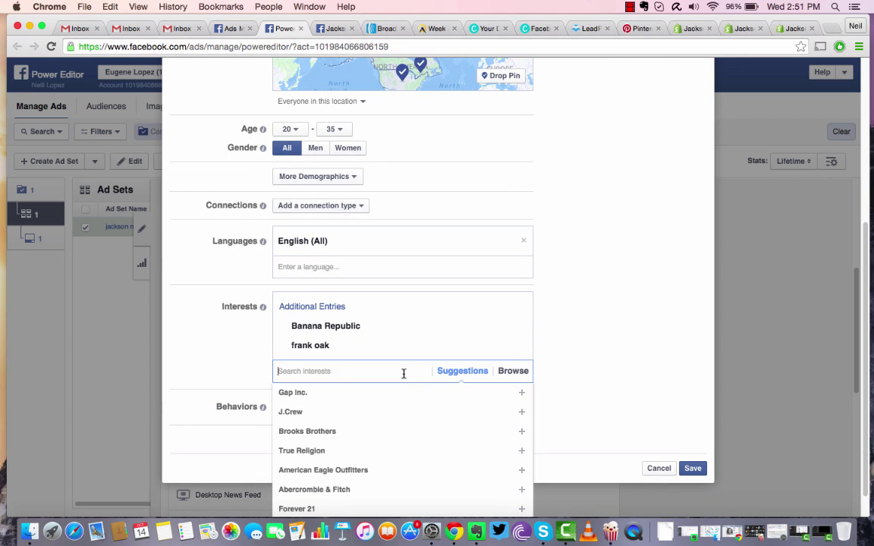
Step: Add Brooks Brothers and American Eagle Outfitters from the interest suggestions, reaching 6,300,000 people
{"action": "left_click", "coordinate": [302, 432]}
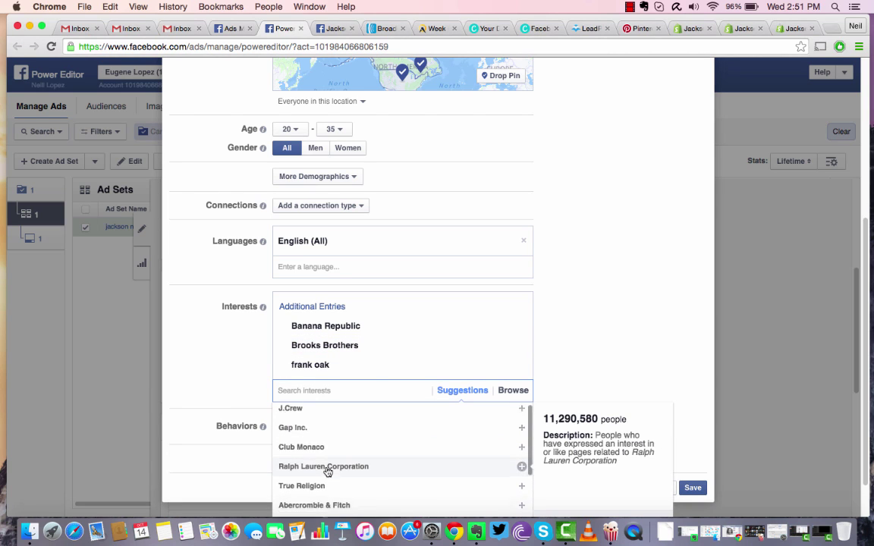
{"action": "scroll", "coordinate": [328, 472], "scroll_direction": "down", "scroll_amount": 2}
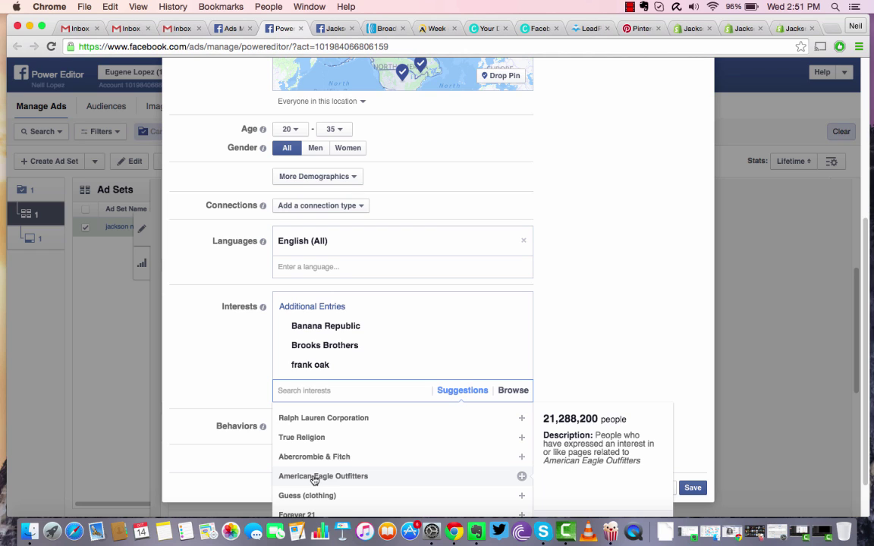
{"action": "left_click", "coordinate": [315, 478]}
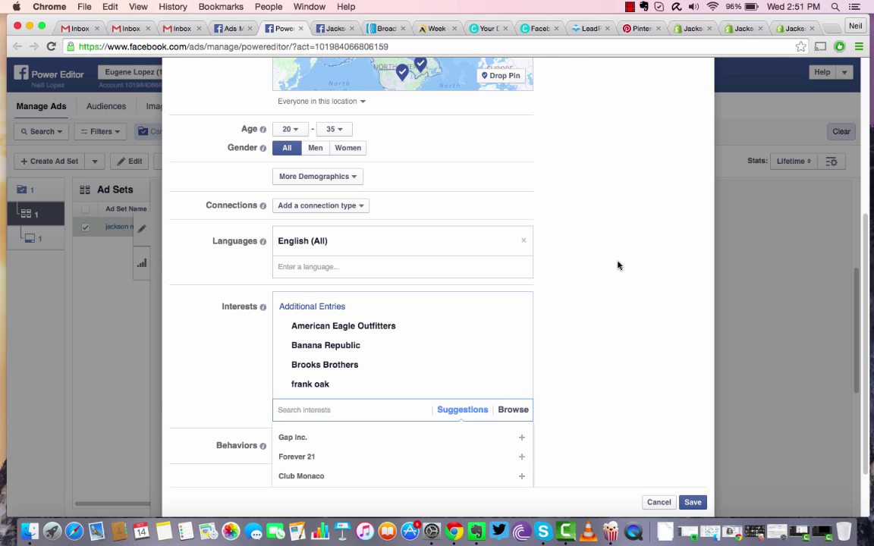
{"action": "scroll", "coordinate": [618, 265], "scroll_direction": "up", "scroll_amount": 3}
{"action": "scroll", "coordinate": [618, 266], "scroll_direction": "down", "scroll_amount": 2}
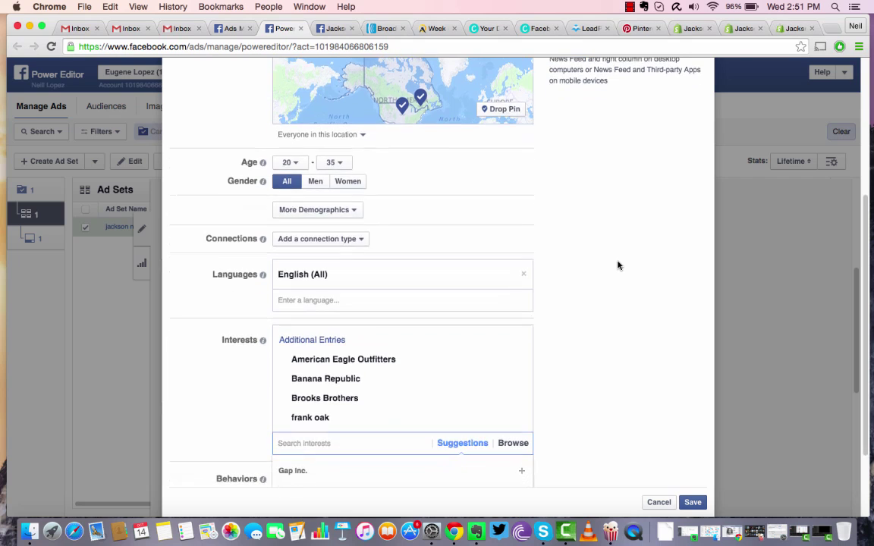
{"action": "scroll", "coordinate": [618, 265], "scroll_direction": "down", "scroll_amount": 2}
{"action": "scroll", "coordinate": [618, 266], "scroll_direction": "down", "scroll_amount": 1}
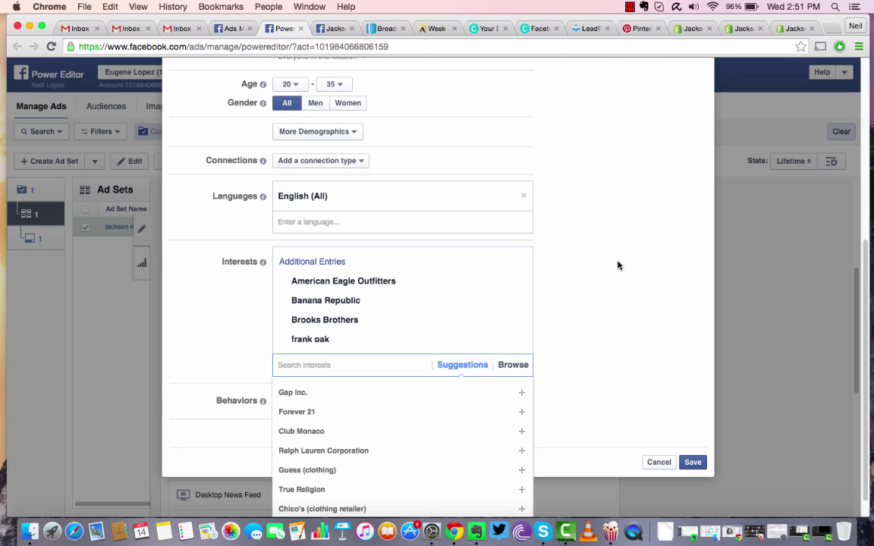
{"action": "left_click", "coordinate": [618, 265]}
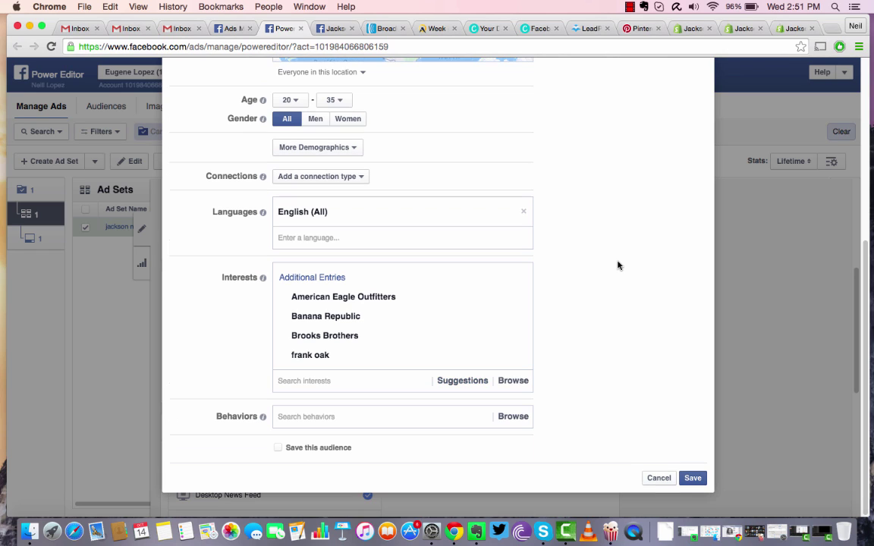
{"action": "scroll", "coordinate": [618, 266], "scroll_direction": "up", "scroll_amount": 5}
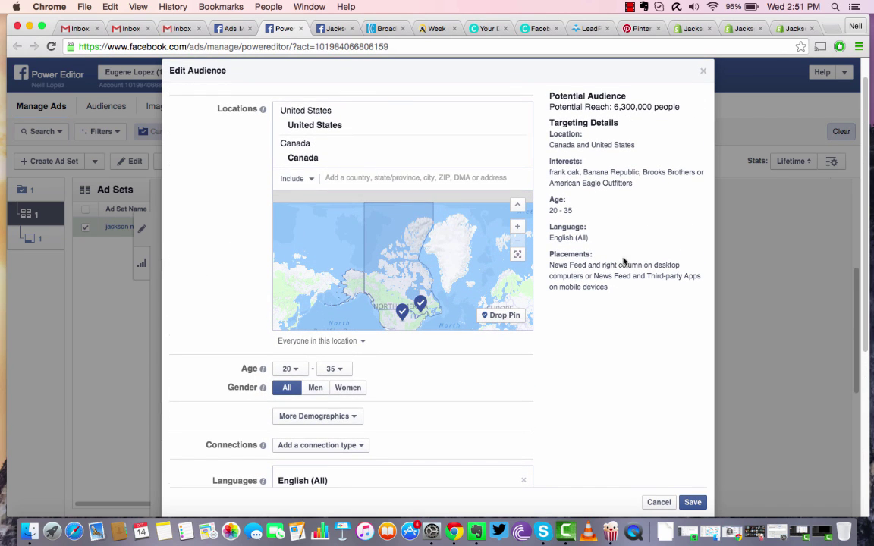
{"action": "scroll", "coordinate": [624, 307], "scroll_direction": "down", "scroll_amount": 5}
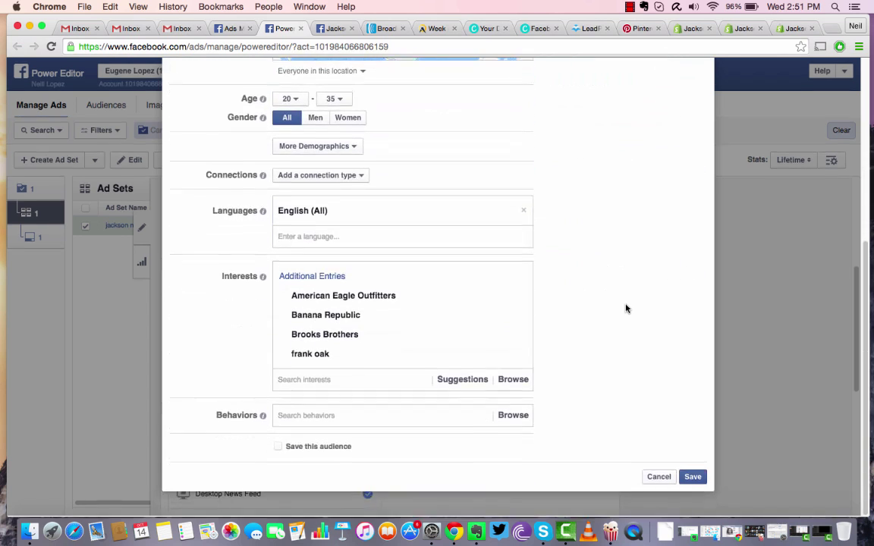
Step: Save the edited audience and review the ad set settings
{"action": "left_click", "coordinate": [692, 478]}
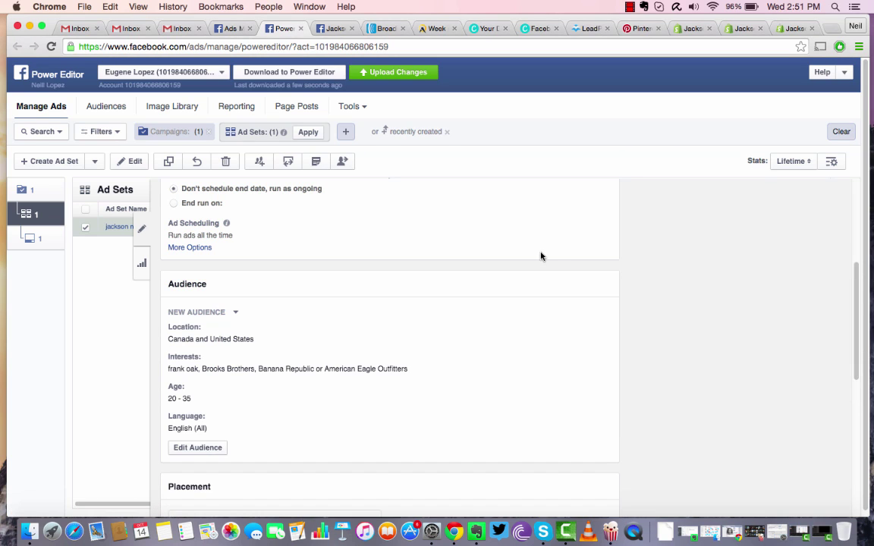
{"action": "scroll", "coordinate": [387, 364], "scroll_direction": "down", "scroll_amount": 3}
{"action": "scroll", "coordinate": [389, 371], "scroll_direction": "down", "scroll_amount": 2}
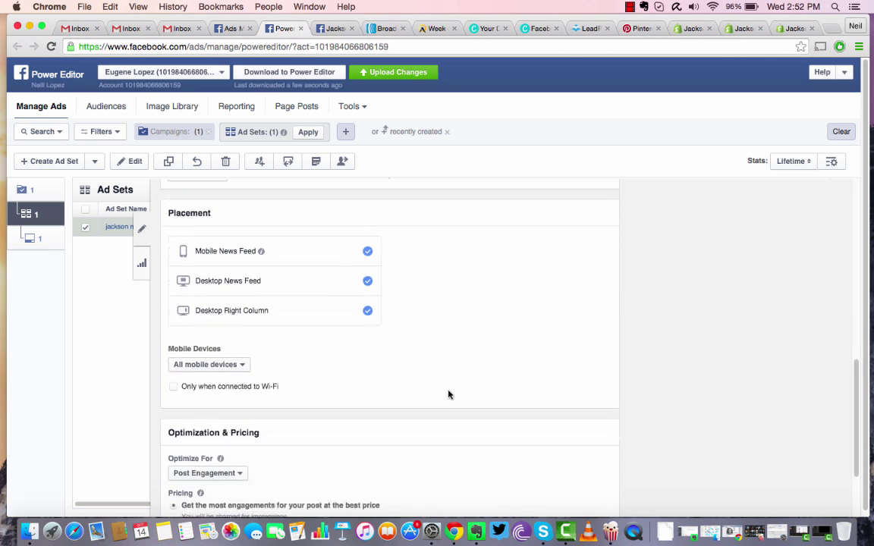
{"action": "scroll", "coordinate": [448, 394], "scroll_direction": "down", "scroll_amount": 5}
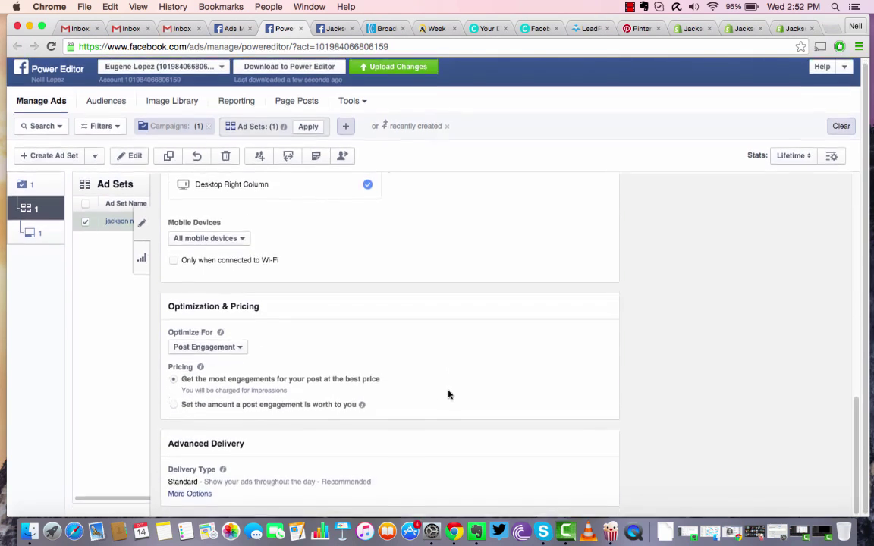
{"action": "scroll", "coordinate": [449, 395], "scroll_direction": "up", "scroll_amount": 10}
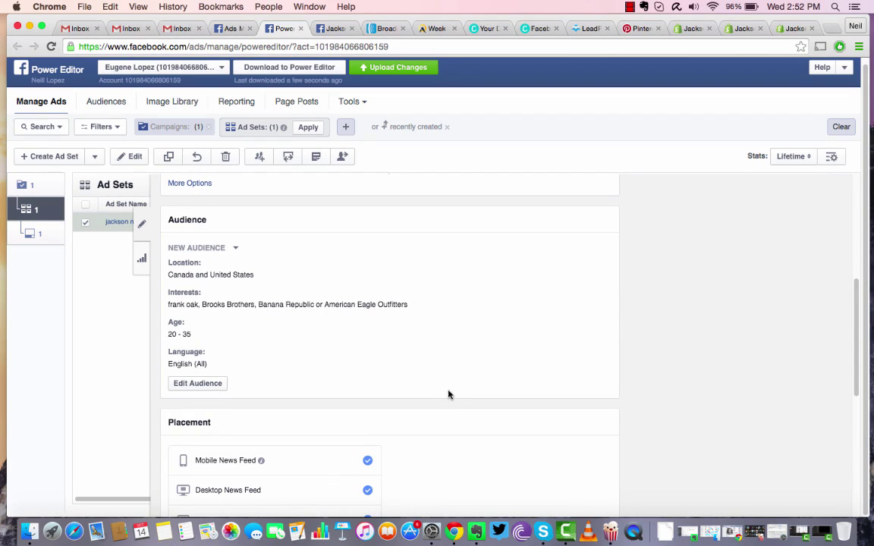
Step: Open the jackson new post ad's editing form from the ad set
{"action": "left_click", "coordinate": [142, 231]}
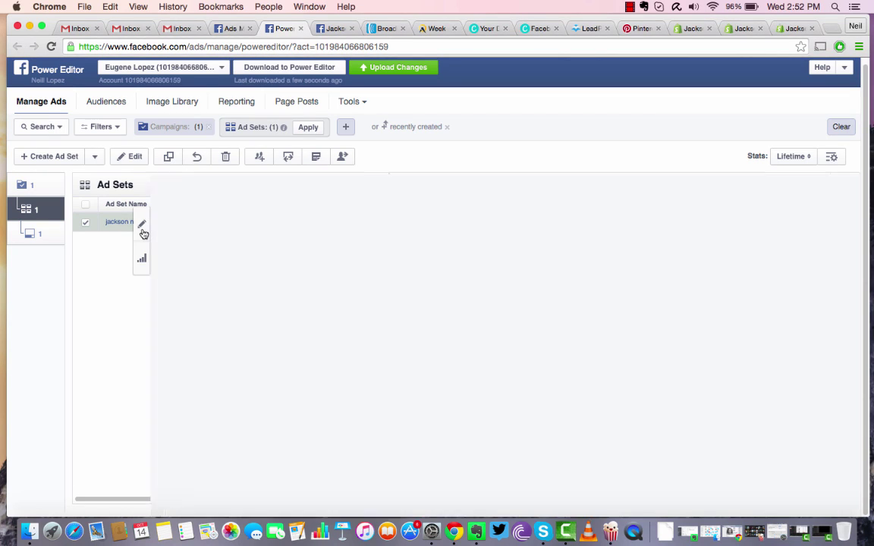
{"action": "left_click", "coordinate": [125, 223]}
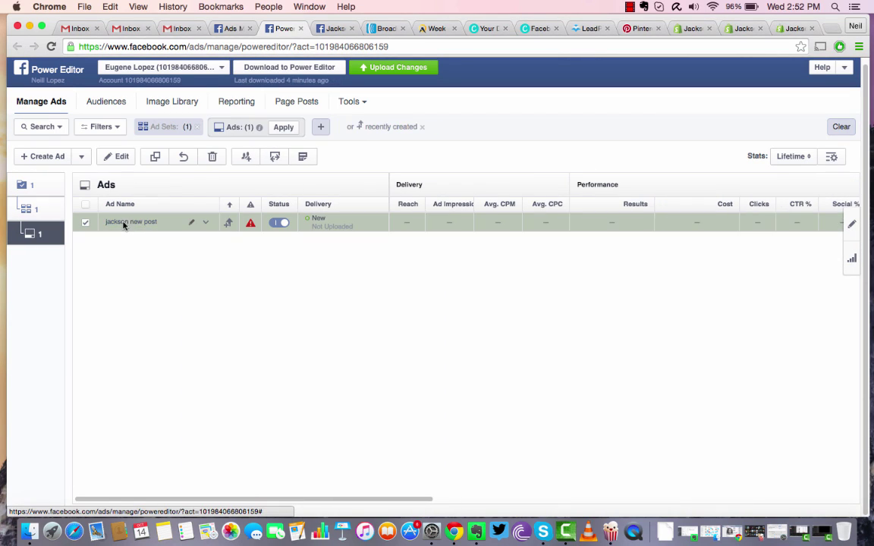
{"action": "left_click", "coordinate": [120, 157]}
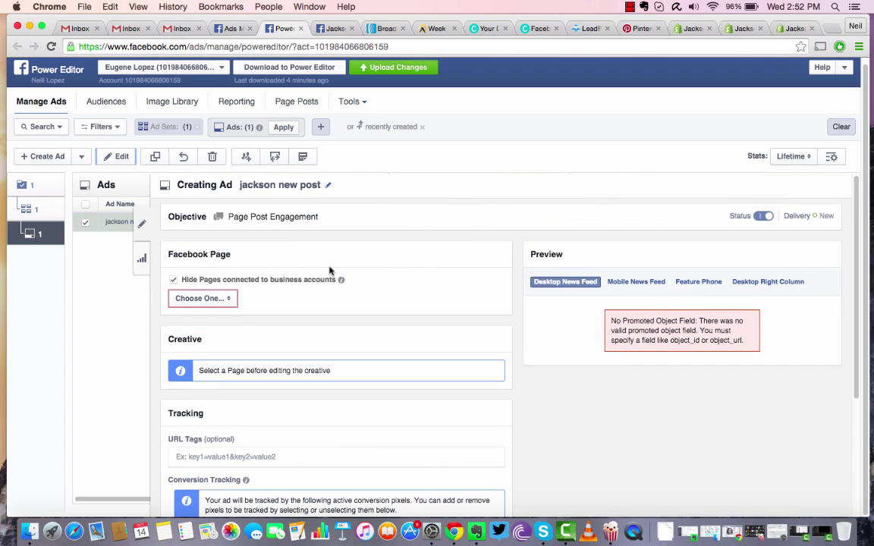
Step: After checking the Jackson Leather Co. page, set the ad's Facebook Page to Jackson Leather Co
{"action": "left_click", "coordinate": [332, 29]}
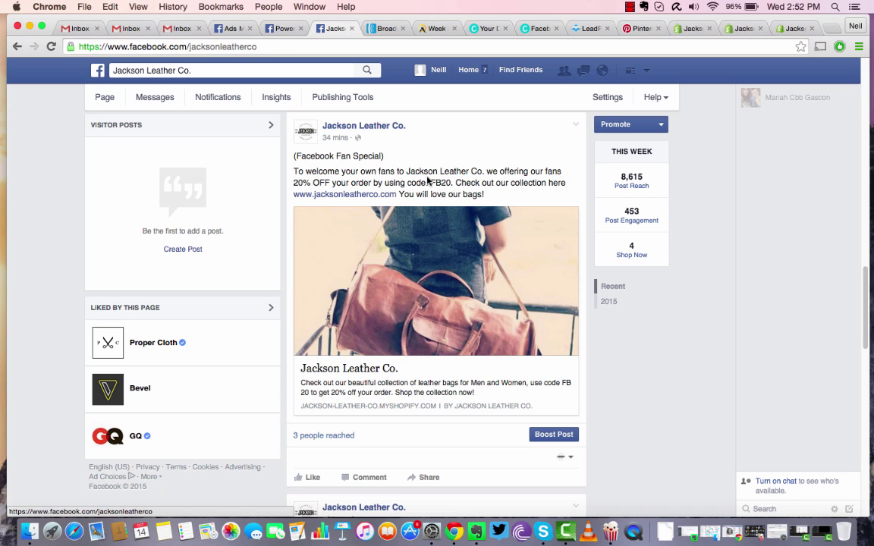
{"action": "left_click", "coordinate": [278, 30]}
{"action": "left_click", "coordinate": [219, 300]}
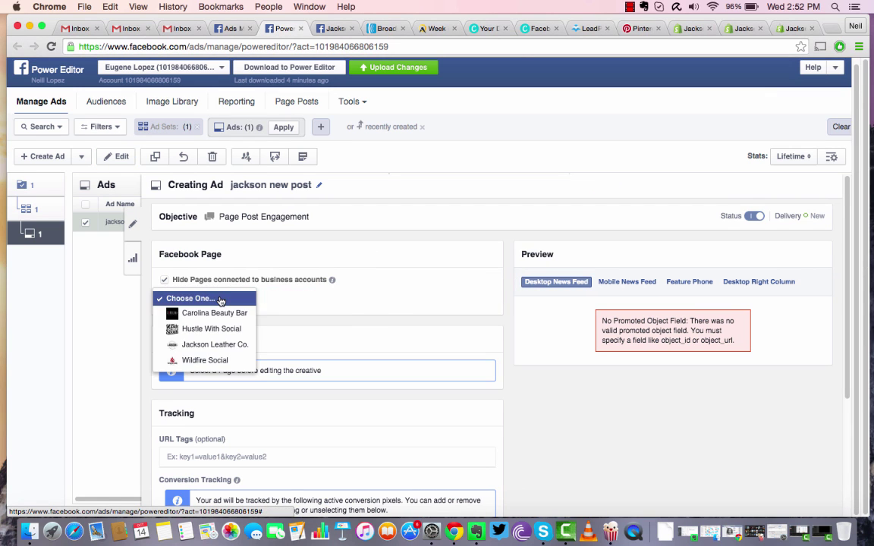
{"action": "left_click", "coordinate": [214, 344]}
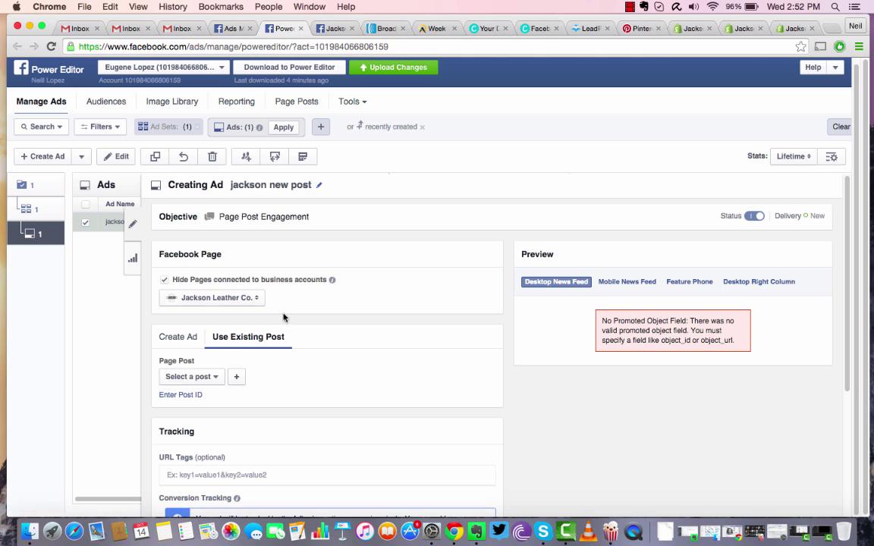
{"action": "scroll", "coordinate": [355, 306], "scroll_direction": "down", "scroll_amount": 3}
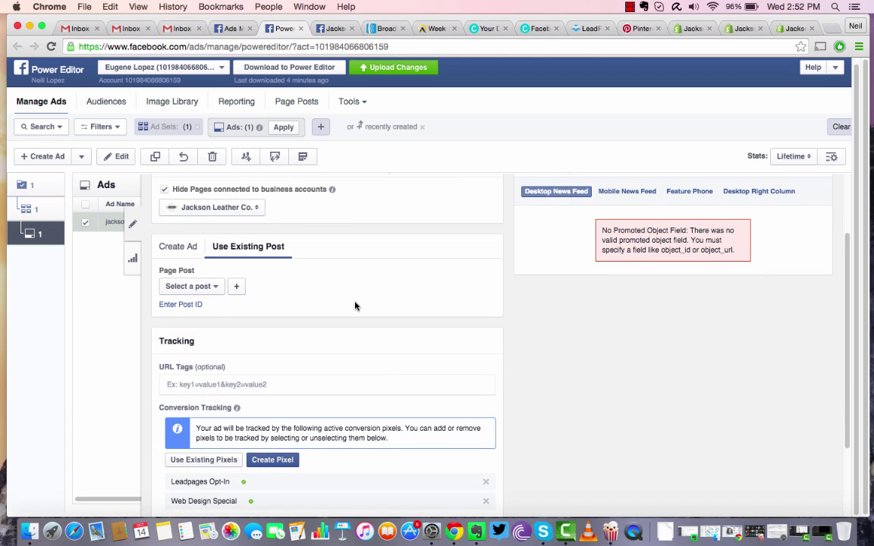
Step: Look through the page's existing posts without choosing one, then return to the Jackson Leather Co. page
{"action": "left_click", "coordinate": [208, 289]}
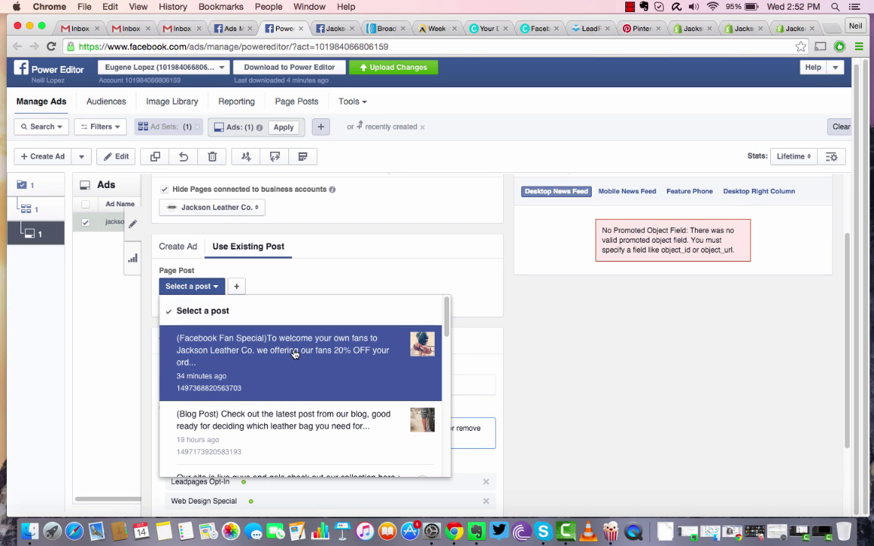
{"action": "left_click", "coordinate": [306, 235]}
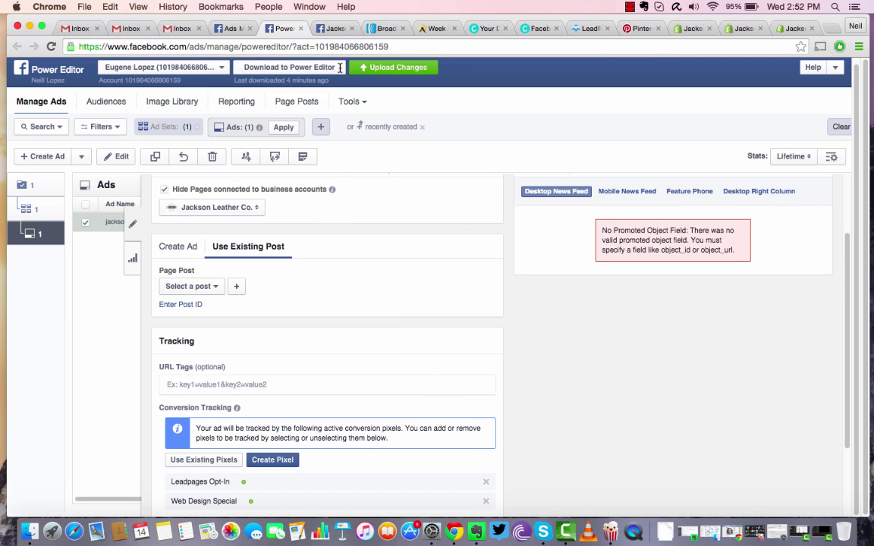
{"action": "left_click", "coordinate": [314, 28]}
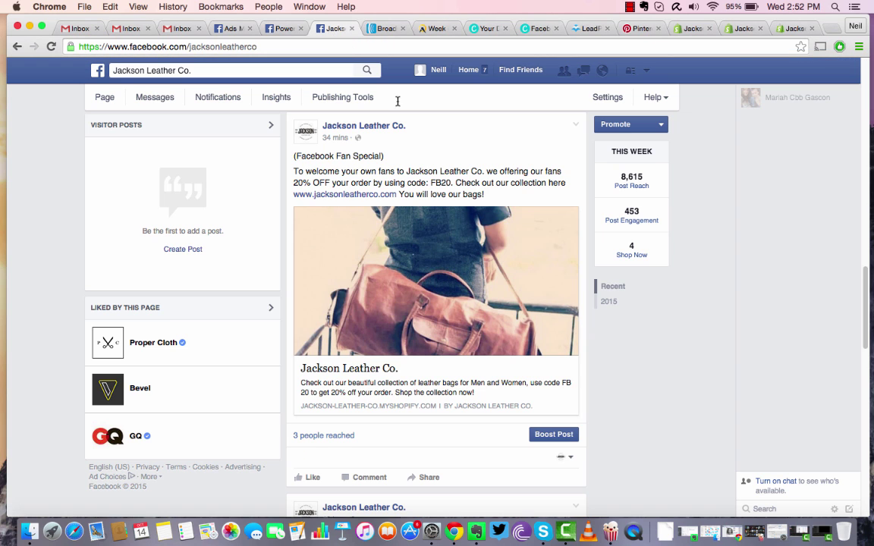
Step: Insert 'our' before 'fans' and 'are' after 'we' in the Fan Special post, and save it
{"action": "left_click", "coordinate": [578, 126]}
{"action": "left_click", "coordinate": [561, 158]}
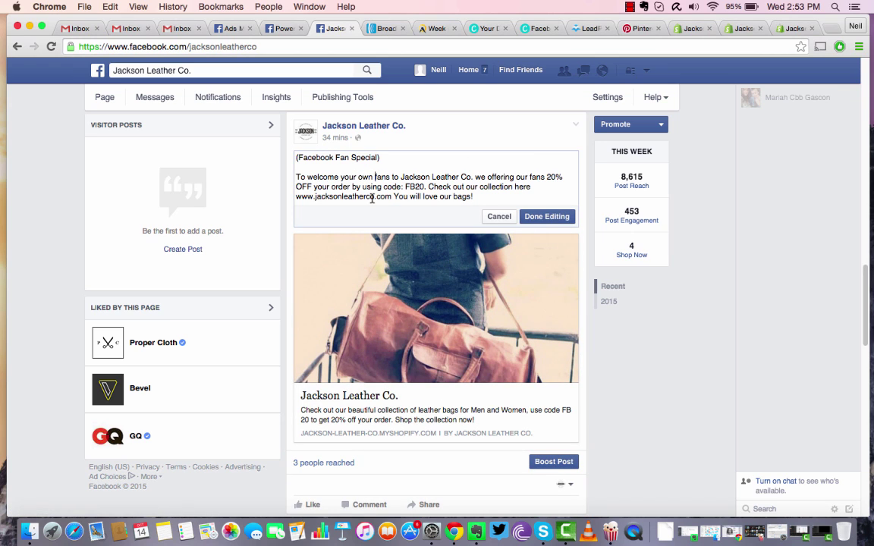
{"action": "key", "text": "BackSpace"}
{"action": "key", "text": "BackSpace"}
{"action": "key", "text": "BackSpace"}
{"action": "key", "text": "BackSpace"}
{"action": "key", "text": "BackSpace"}
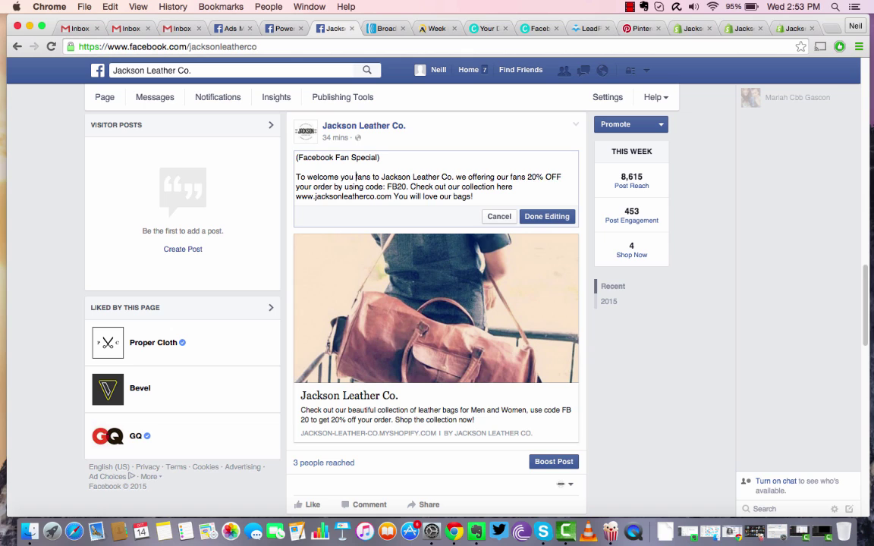
{"action": "type", "text": "our"}
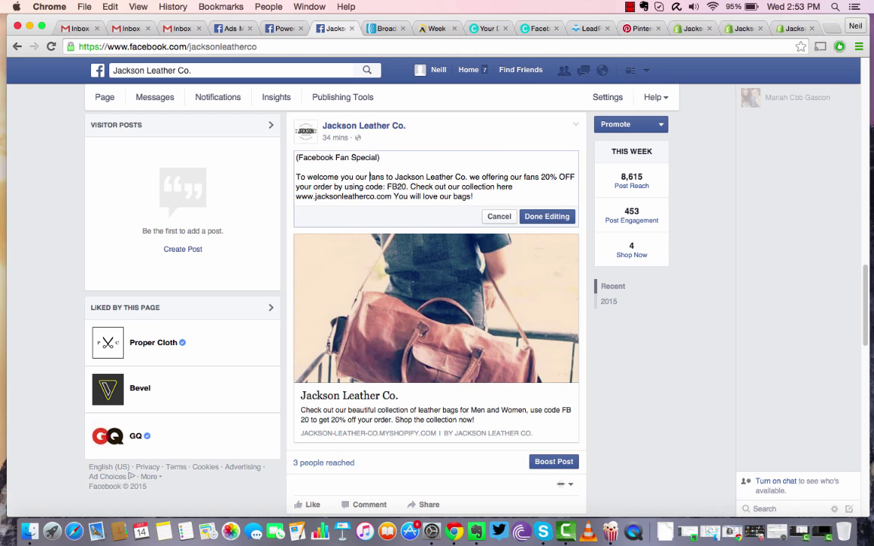
{"action": "left_click", "coordinate": [469, 177]}
{"action": "type", "text": "are"}
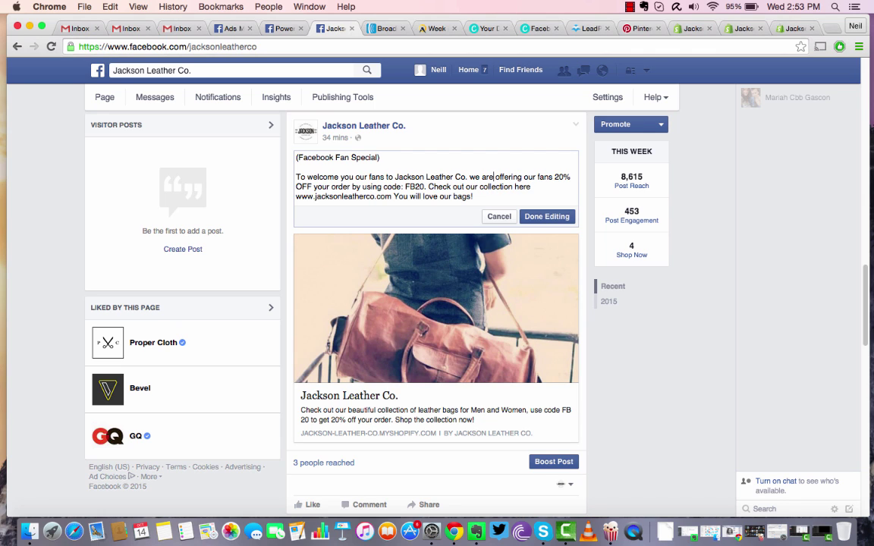
{"action": "left_click", "coordinate": [546, 217]}
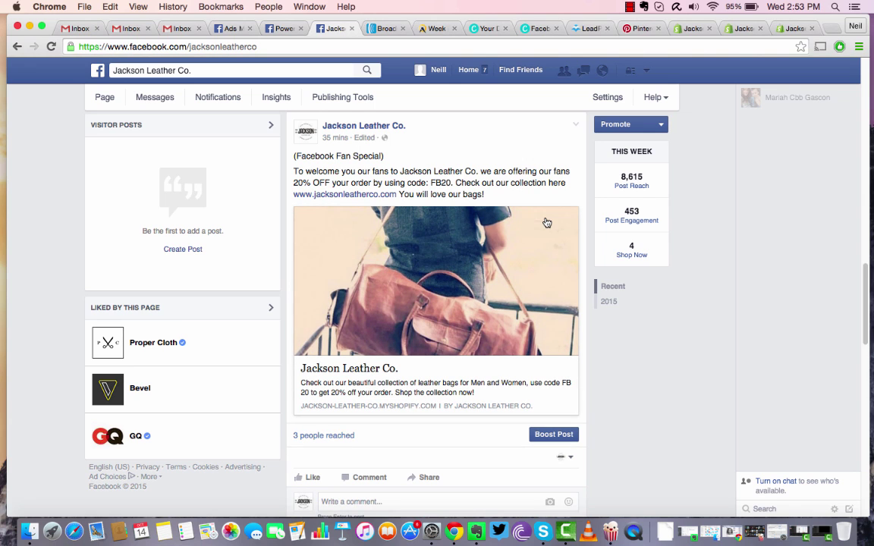
Step: Have the ad promote the existing Facebook Fan Special post
{"action": "left_click", "coordinate": [277, 29]}
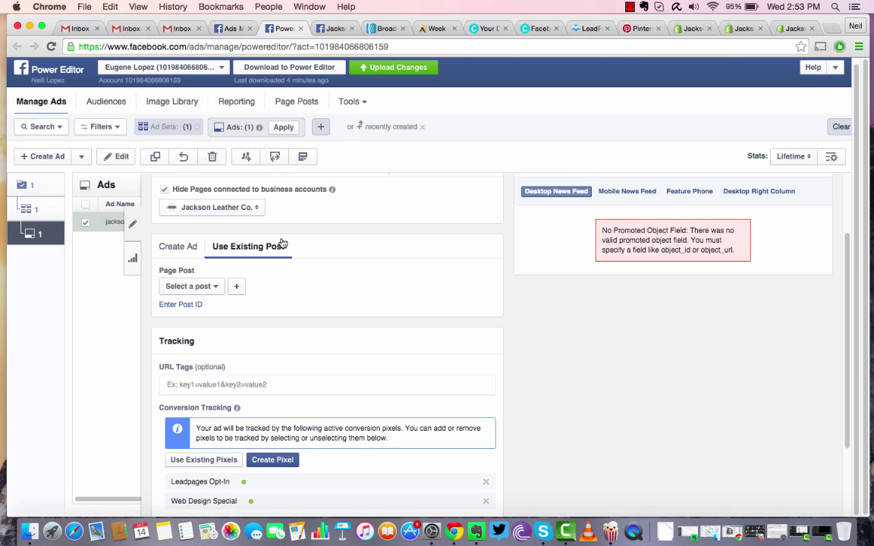
{"action": "left_click", "coordinate": [217, 287]}
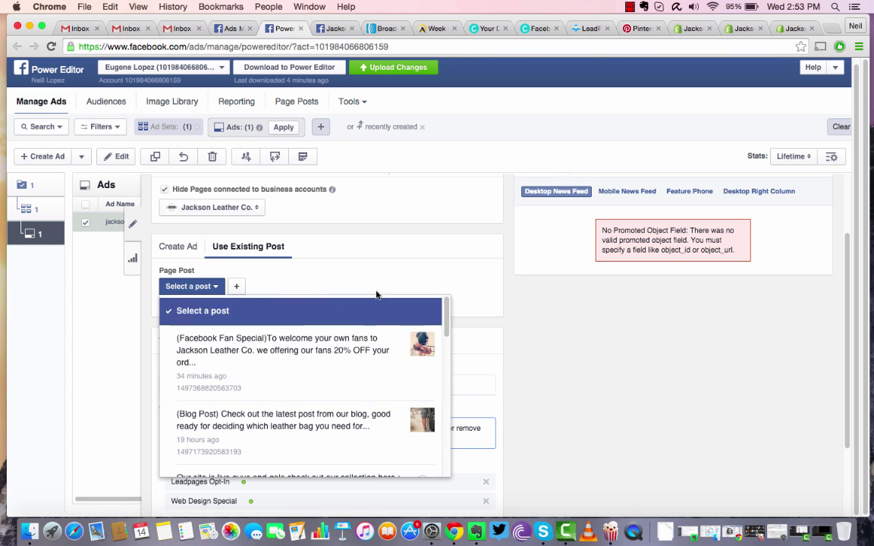
{"action": "left_click", "coordinate": [268, 373]}
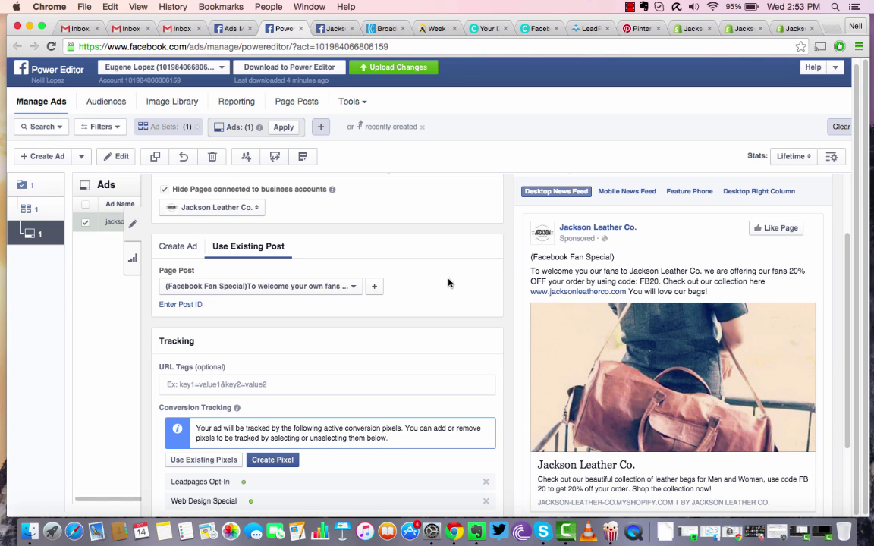
Step: Remove the Leadpages Opt-In and Web Design Special conversion pixels from the ad
{"action": "scroll", "coordinate": [444, 297], "scroll_direction": "down", "scroll_amount": 3}
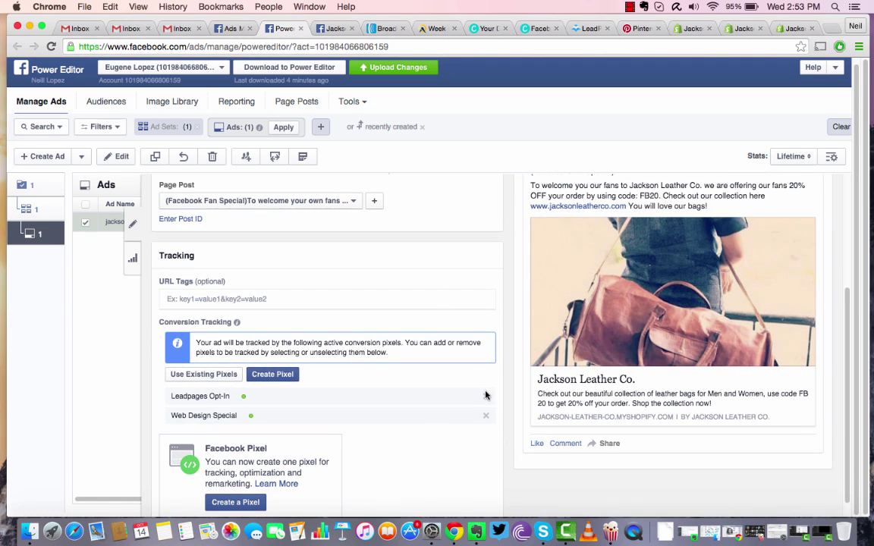
{"action": "left_click", "coordinate": [485, 395]}
{"action": "left_click", "coordinate": [487, 399]}
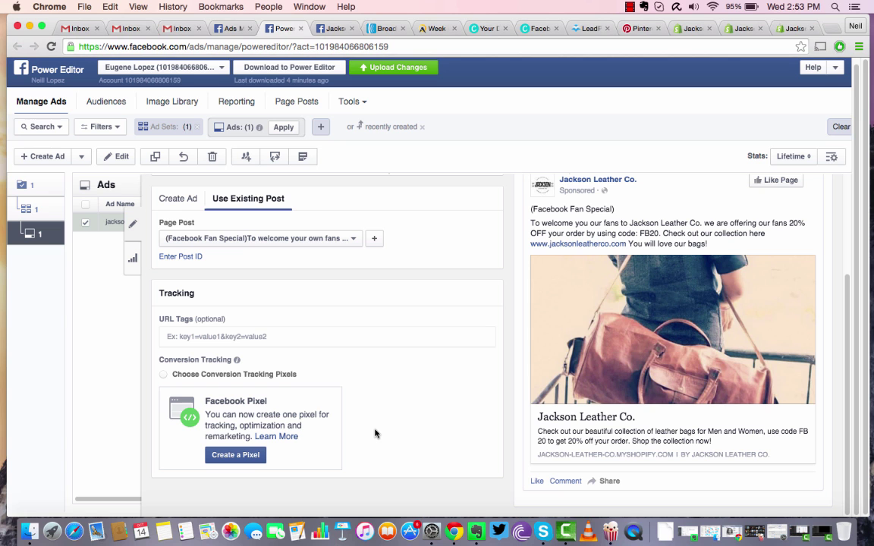
Step: Review the Fan Special post on the Jackson Leather Co. page, then return to the Power Editor ad
{"action": "scroll", "coordinate": [390, 379], "scroll_direction": "up", "scroll_amount": 5}
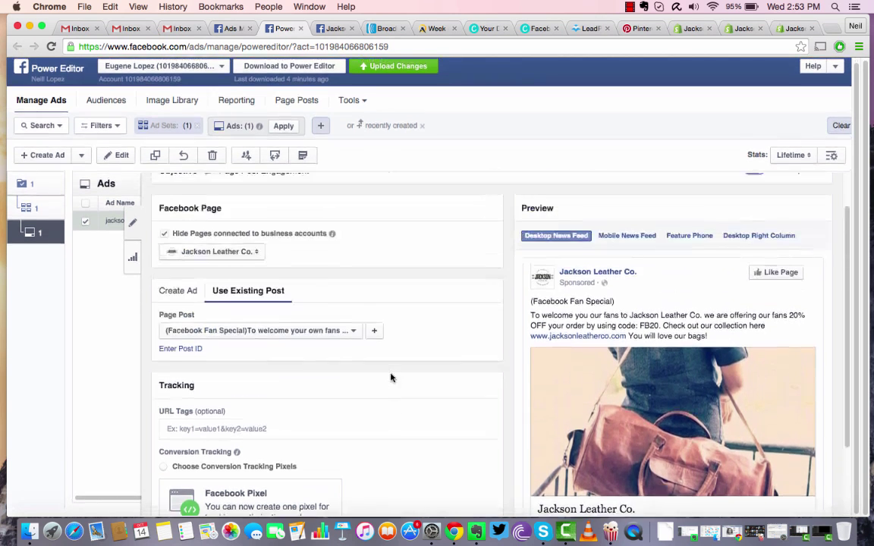
{"action": "scroll", "coordinate": [593, 366], "scroll_direction": "down", "scroll_amount": 3}
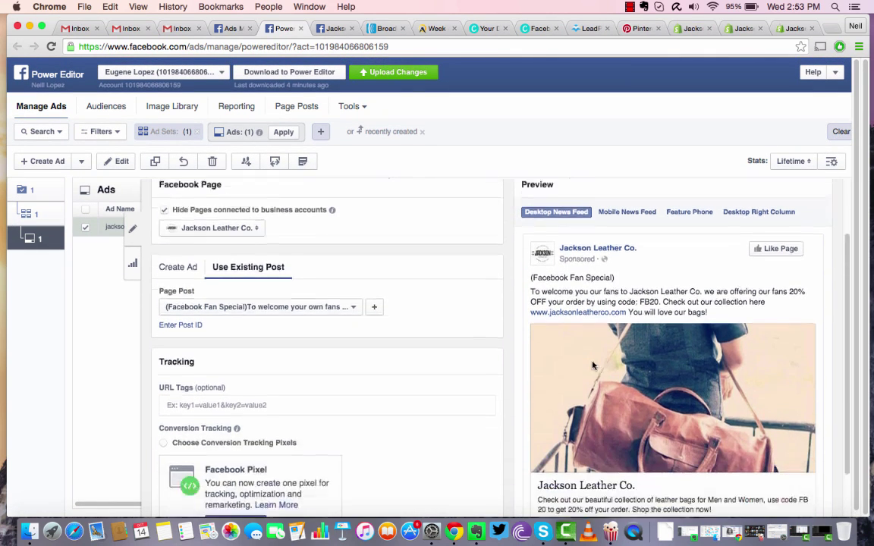
{"action": "scroll", "coordinate": [593, 365], "scroll_direction": "down", "scroll_amount": 2}
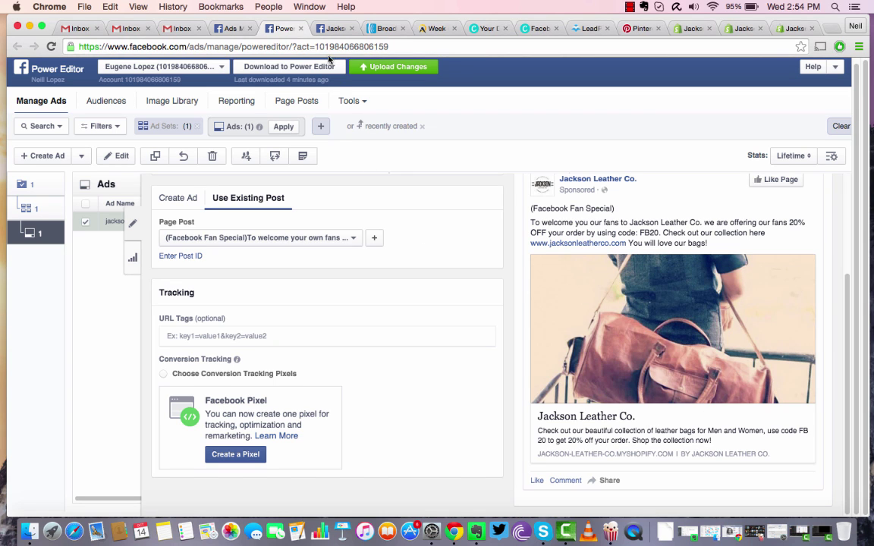
{"action": "left_click", "coordinate": [327, 29]}
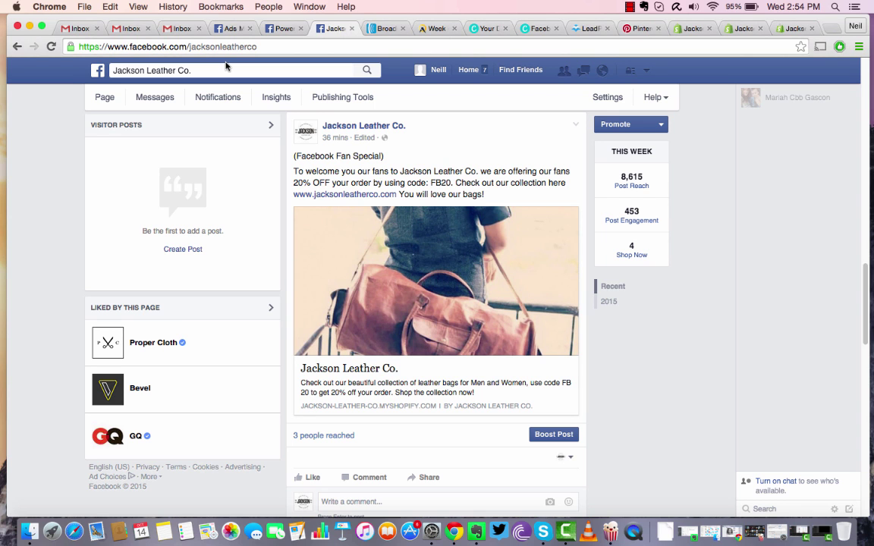
{"action": "left_click", "coordinate": [253, 29]}
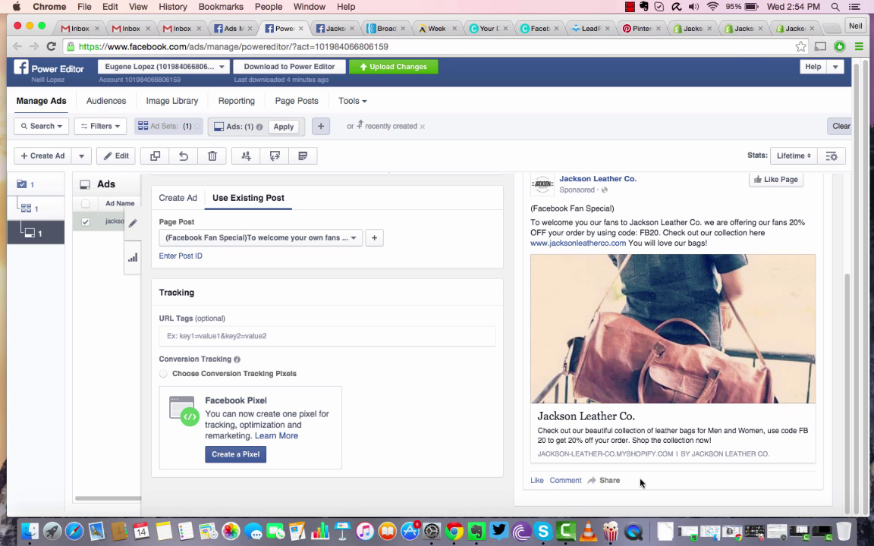
{"action": "scroll", "coordinate": [450, 370], "scroll_direction": "up", "scroll_amount": 5}
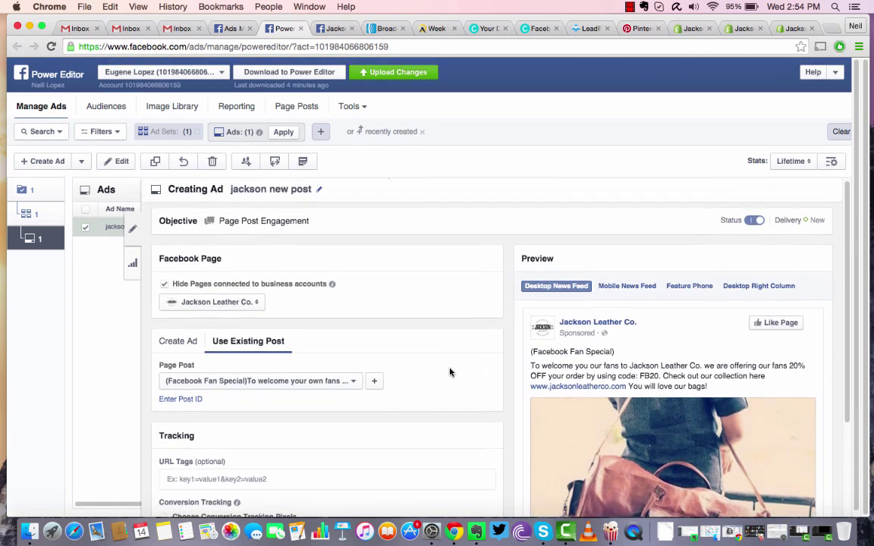
Step: Close the ad editor and upload the jackson new post campaign, ad set and ad
{"action": "left_click", "coordinate": [132, 229]}
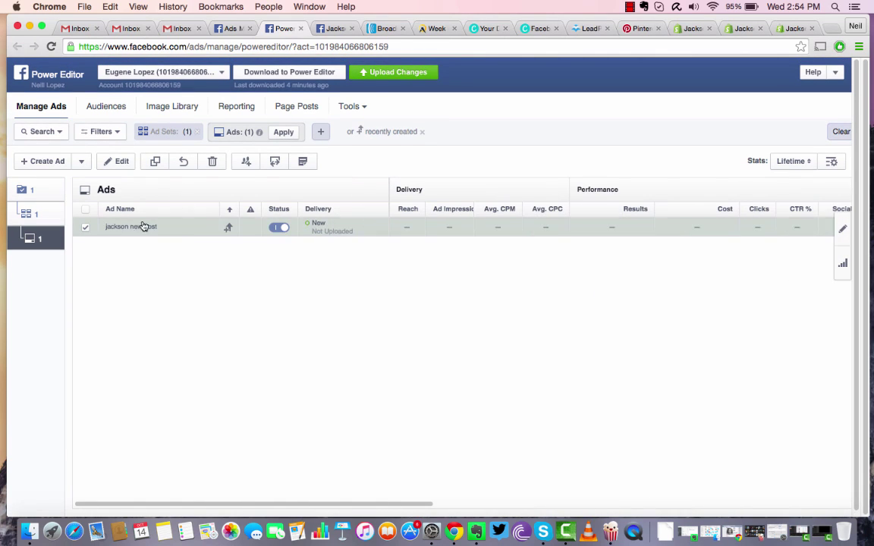
{"action": "left_click", "coordinate": [378, 76]}
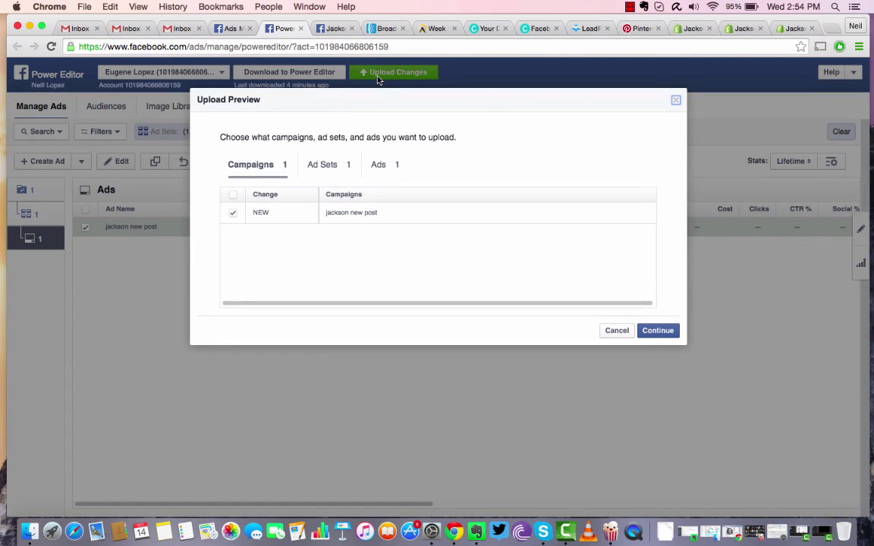
{"action": "left_click", "coordinate": [657, 331]}
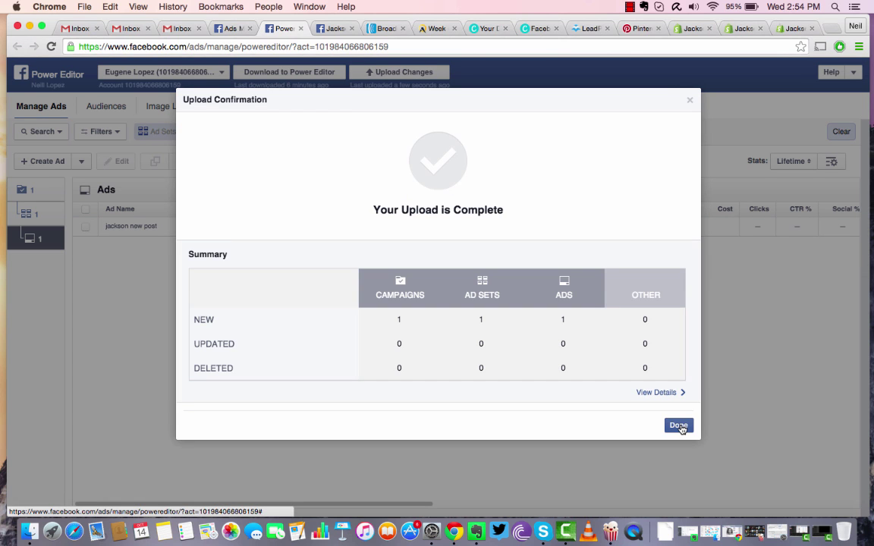
{"action": "left_click", "coordinate": [680, 426]}
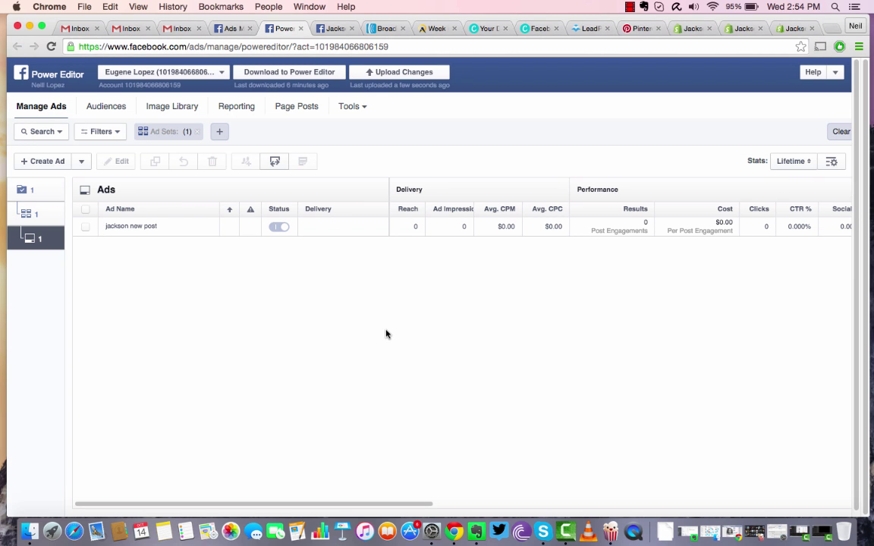
{"action": "left_click", "coordinate": [332, 28]}
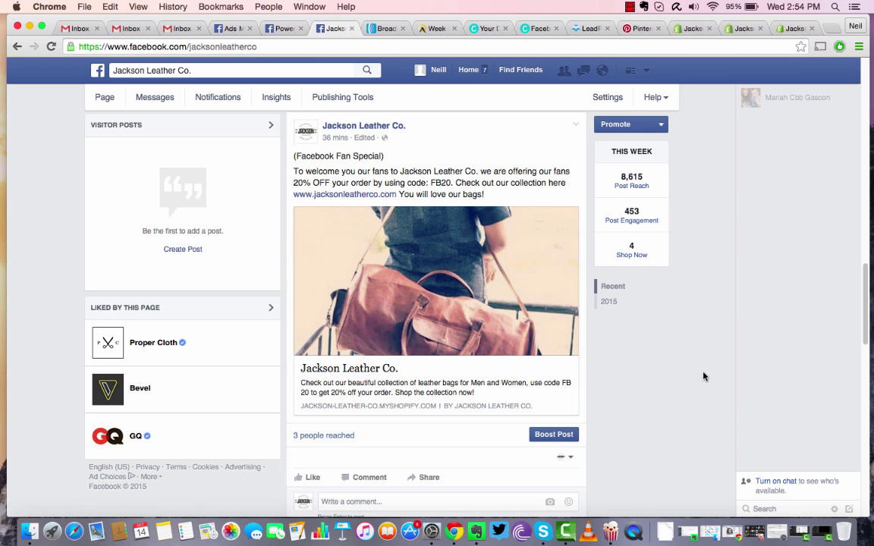
{"action": "scroll", "coordinate": [702, 375], "scroll_direction": "up", "scroll_amount": 5}
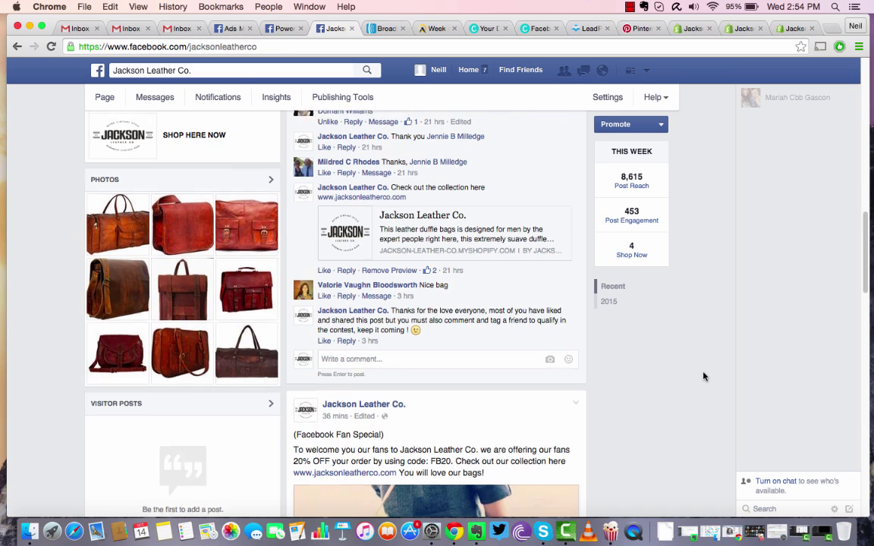
{"action": "scroll", "coordinate": [702, 374], "scroll_direction": "up", "scroll_amount": 7}
{"action": "scroll", "coordinate": [702, 375], "scroll_direction": "up", "scroll_amount": 8}
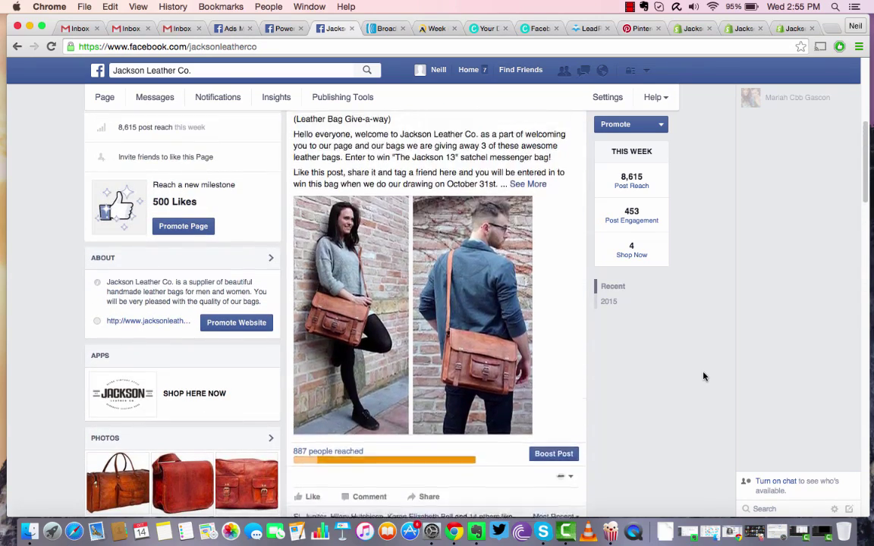